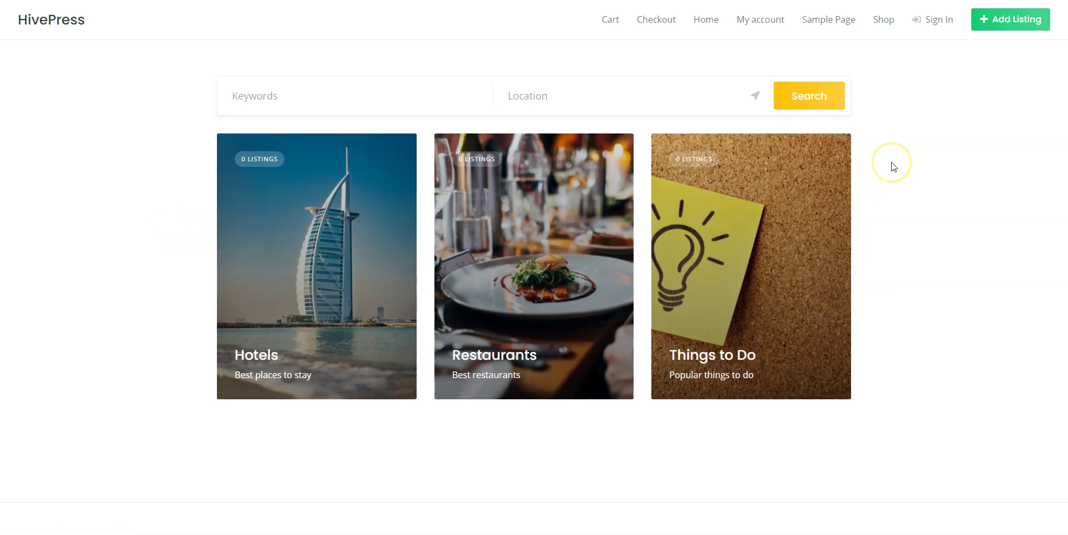
# Enter 'New' in the Location search field, then trim it to 'N' to compare place suggestions.
pyautogui.click(666, 106)
pyautogui.write('New')
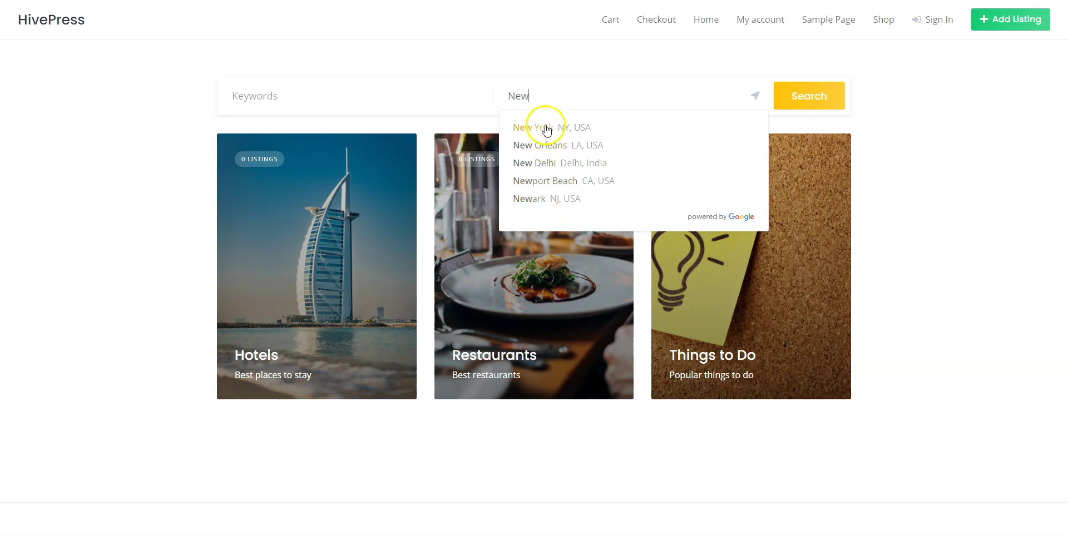
pyautogui.press('BackSpace')
pyautogui.press('BackSpace')
pyautogui.press('BackSpace')
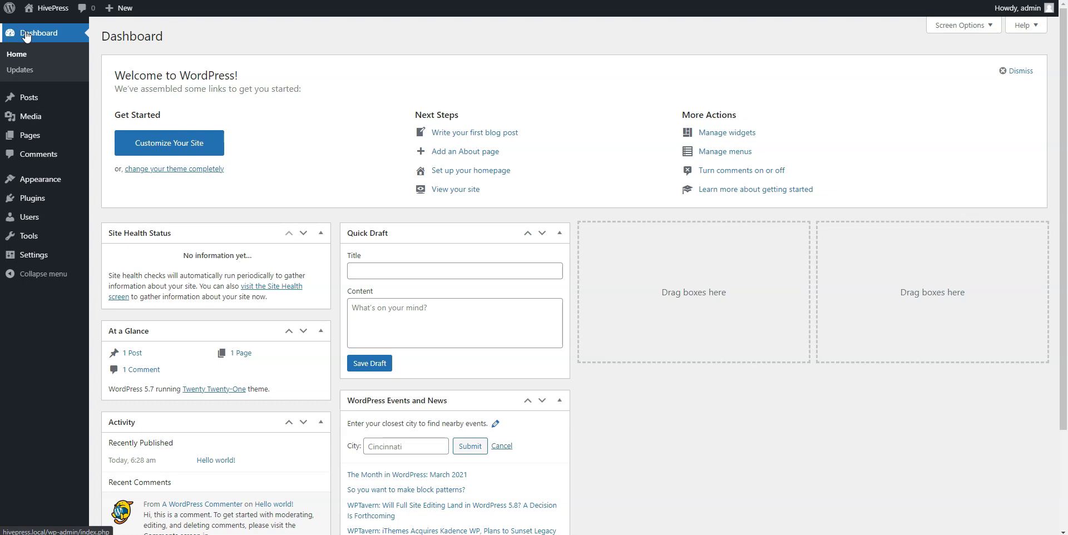
# Find ListingHive in the theme directory, install it, and activate it.
pyautogui.moveTo(39, 180)
pyautogui.click(121, 184)
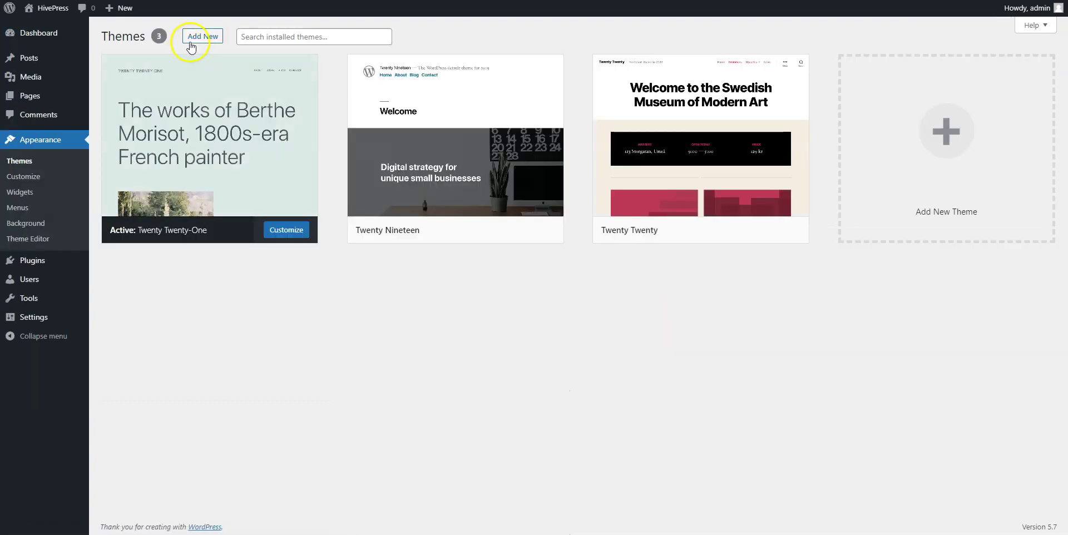
pyautogui.click(192, 44)
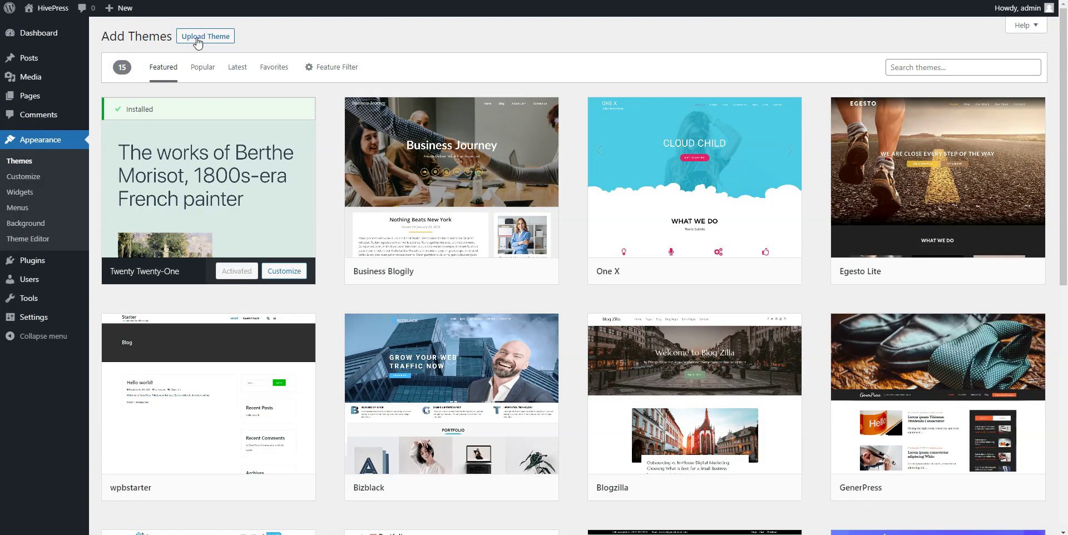
pyautogui.click(970, 68)
pyautogui.write('List')
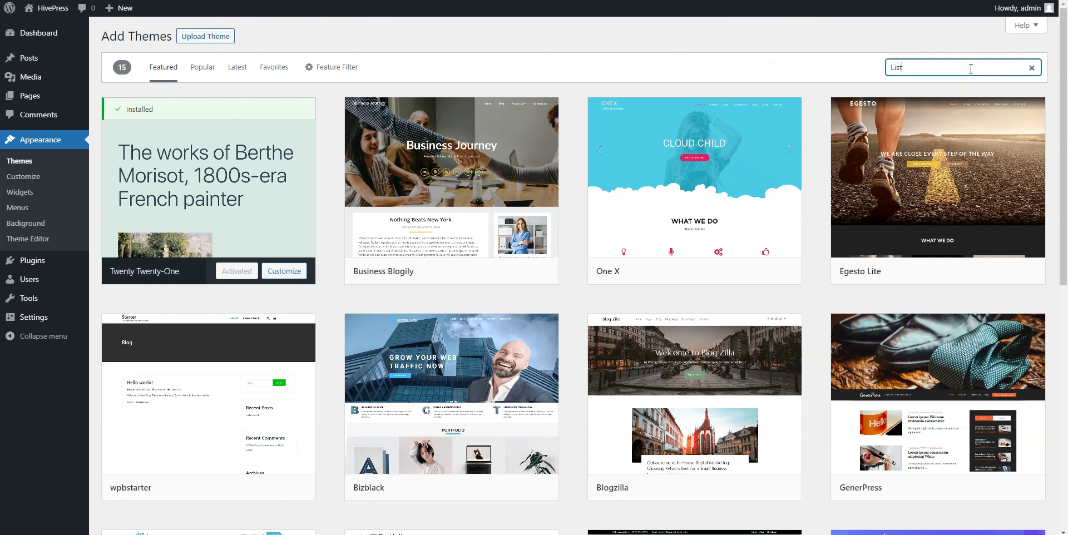
pyautogui.write('ingHive')
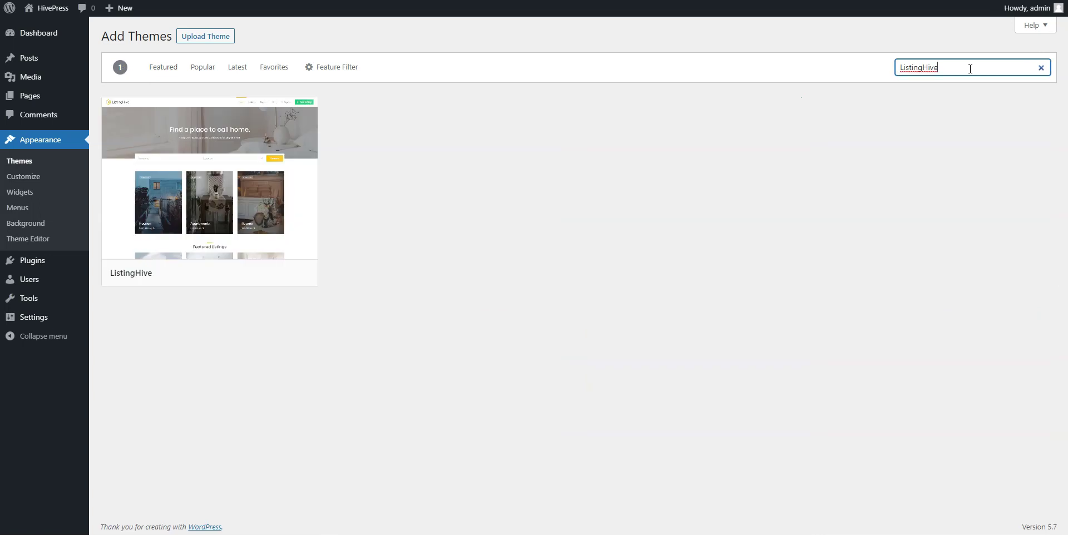
pyautogui.click(249, 275)
pyautogui.click(249, 276)
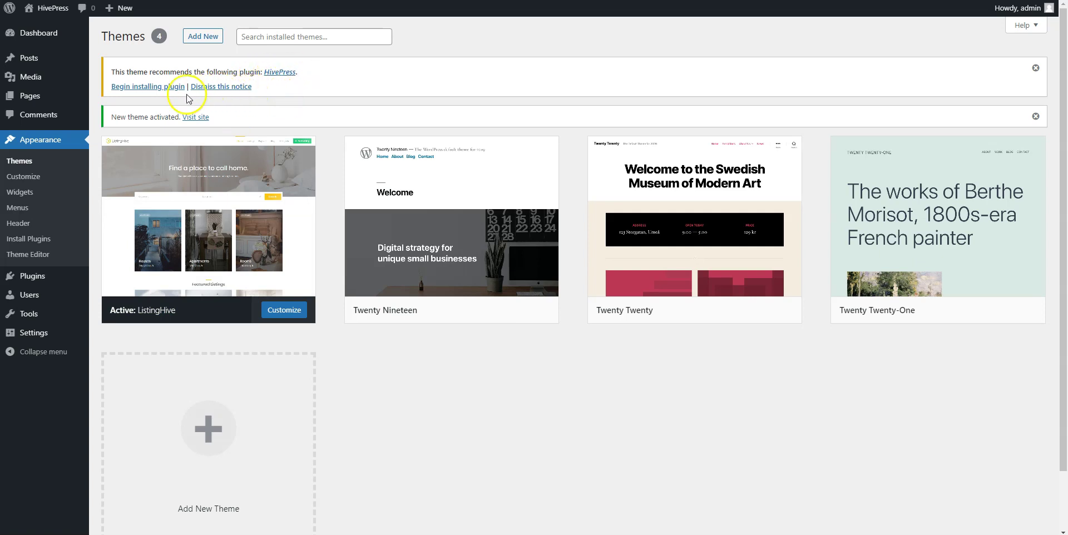
# Install and activate the recommended HivePress plugin, then return to the Dashboard.
pyautogui.click(157, 87)
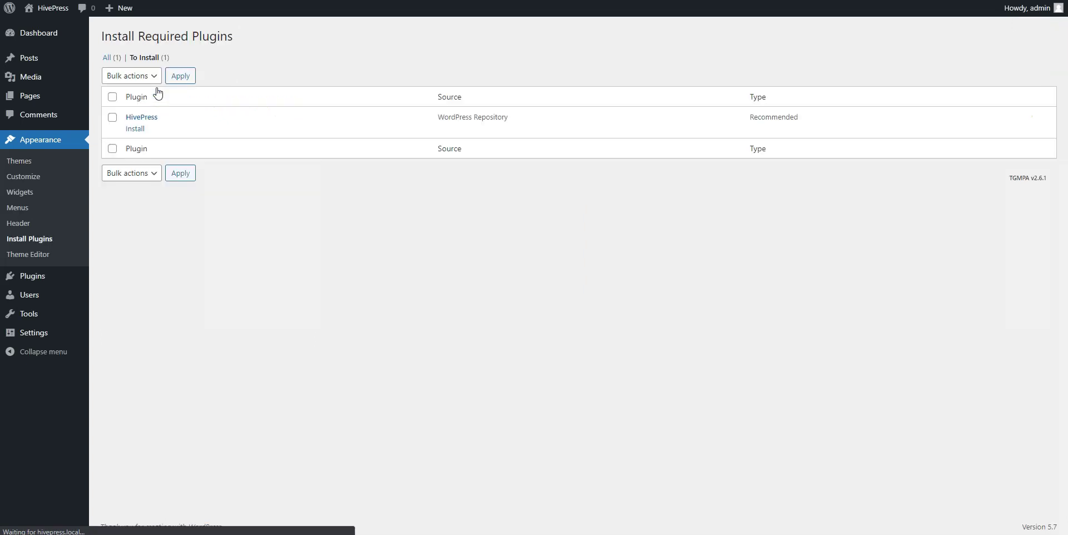
pyautogui.click(136, 131)
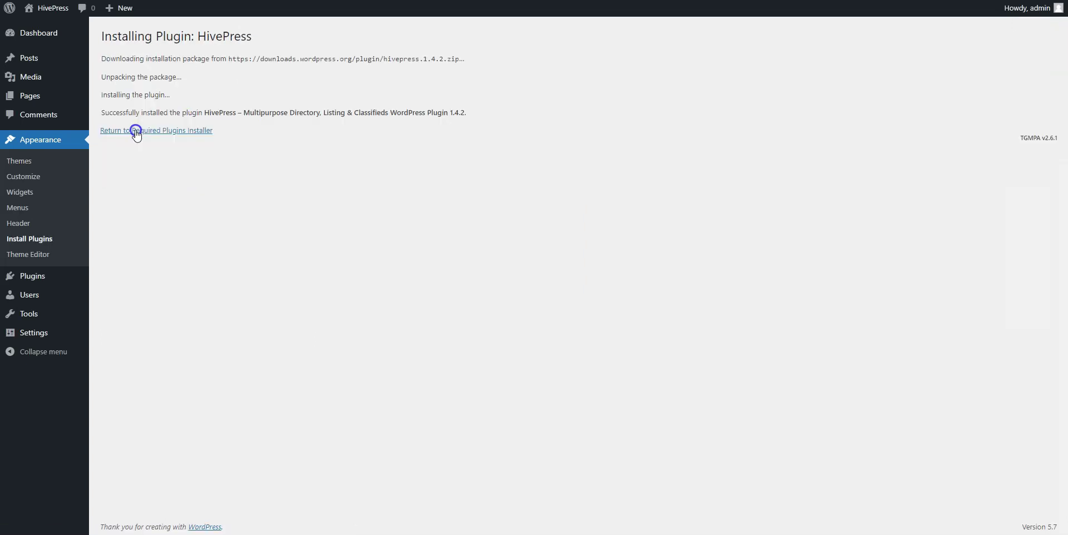
pyautogui.click(136, 133)
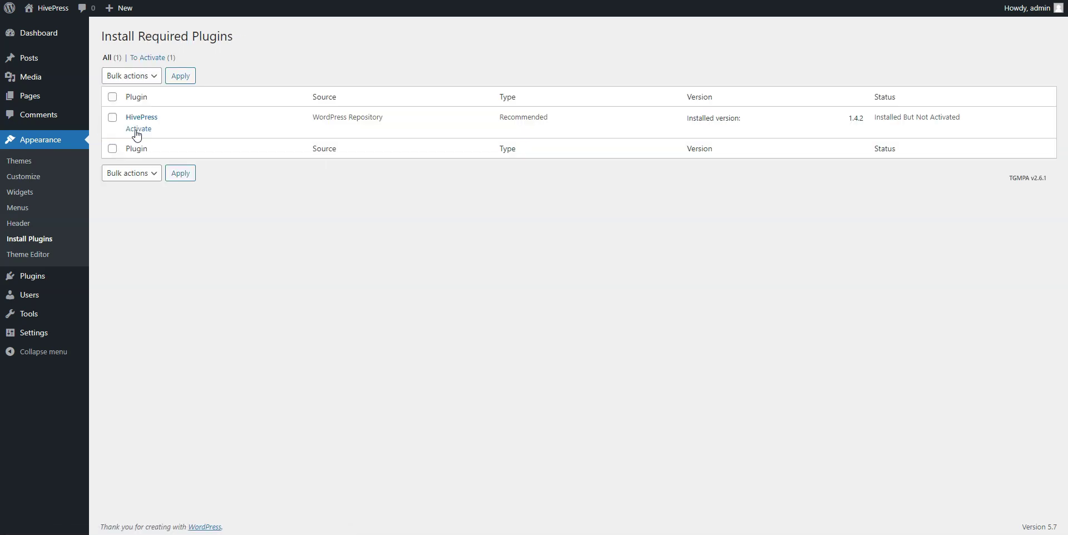
pyautogui.click(143, 133)
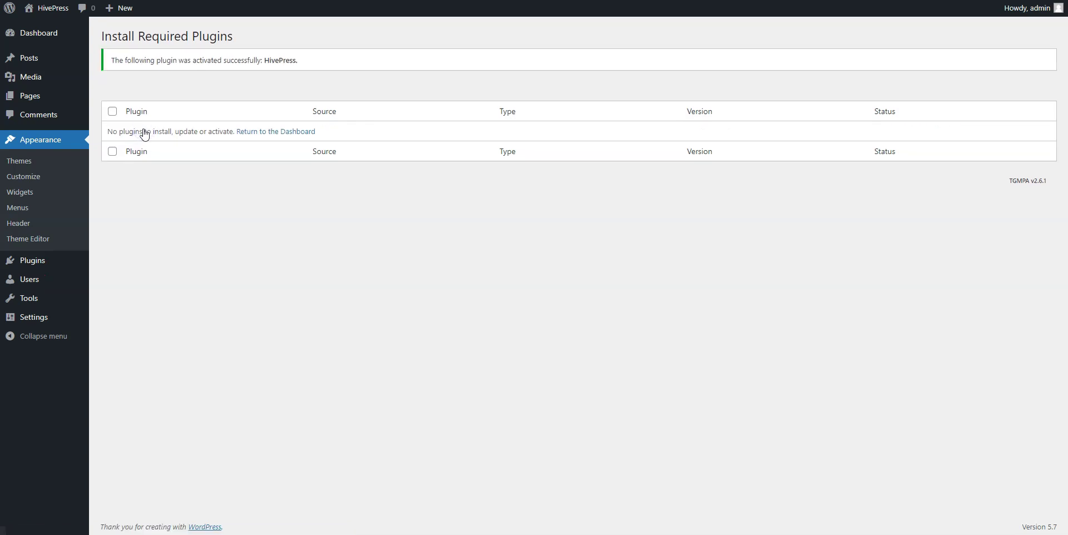
pyautogui.click(40, 35)
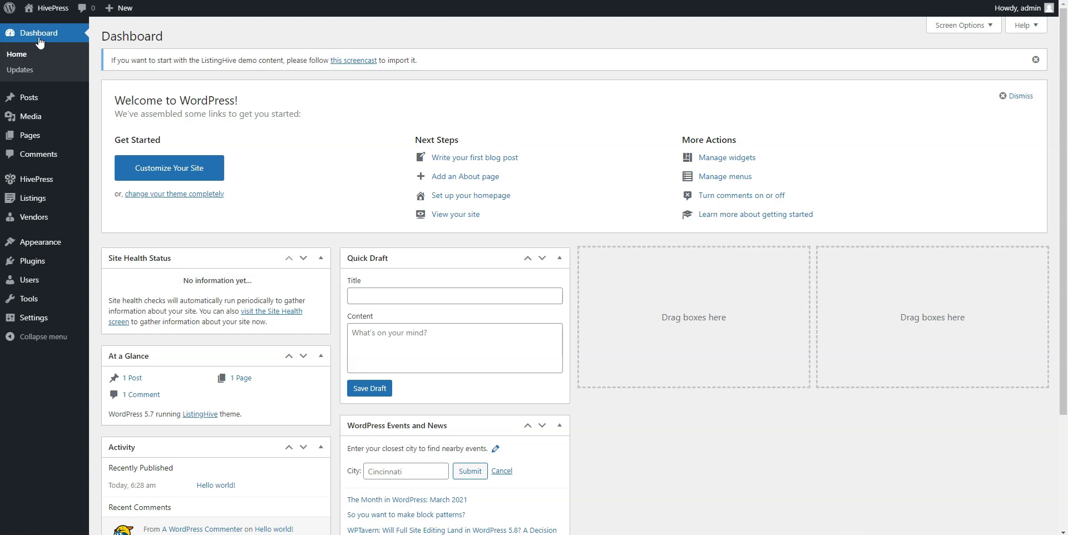
# Browse the HivePress Extensions page down to the free Claim Listings add-on.
pyautogui.moveTo(45, 181)
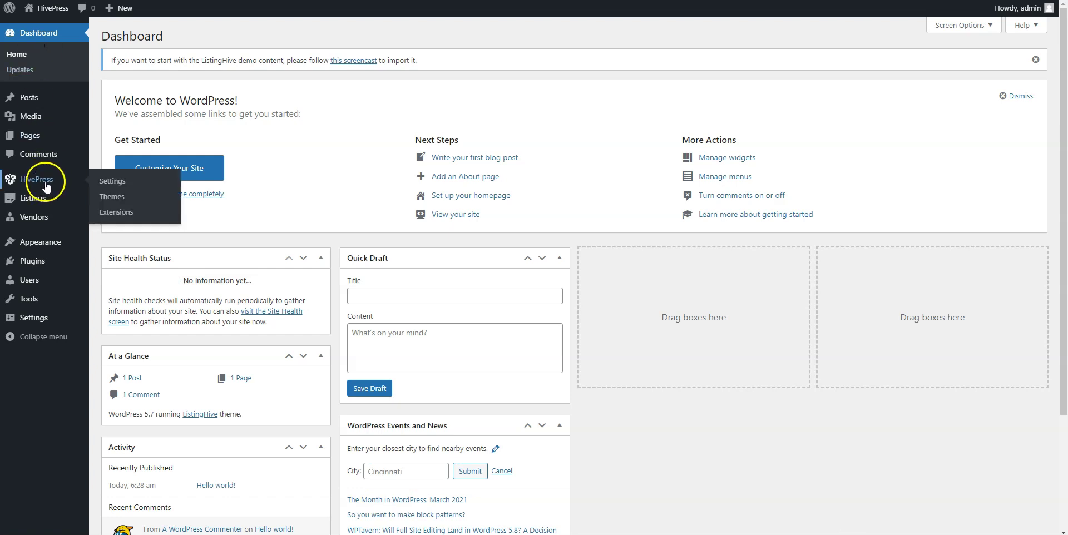
pyautogui.click(107, 215)
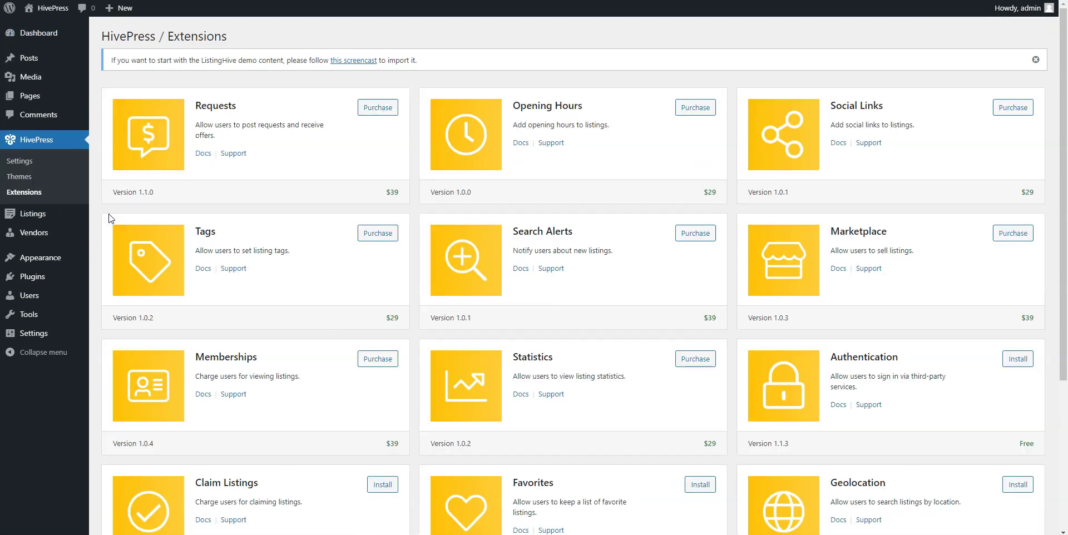
pyautogui.click(234, 207)
pyautogui.scroll(-3, 235, 207)
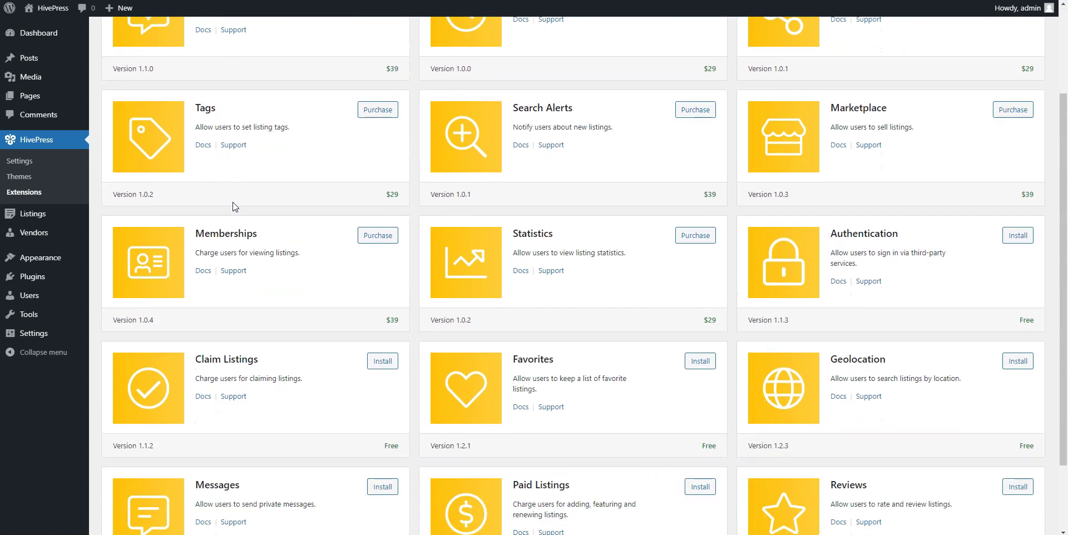
pyautogui.scroll(-2, 235, 206)
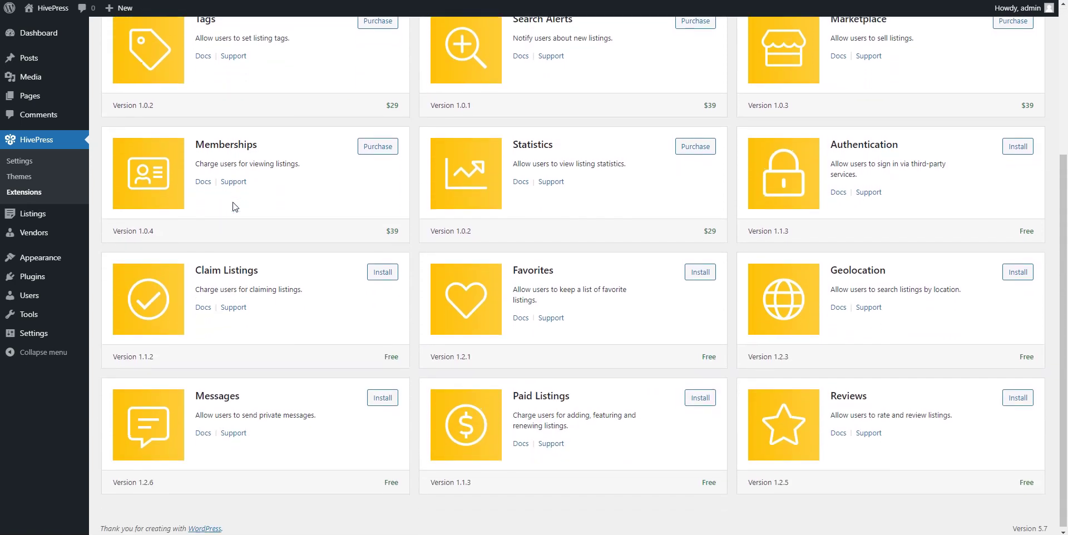
pyautogui.click(234, 207)
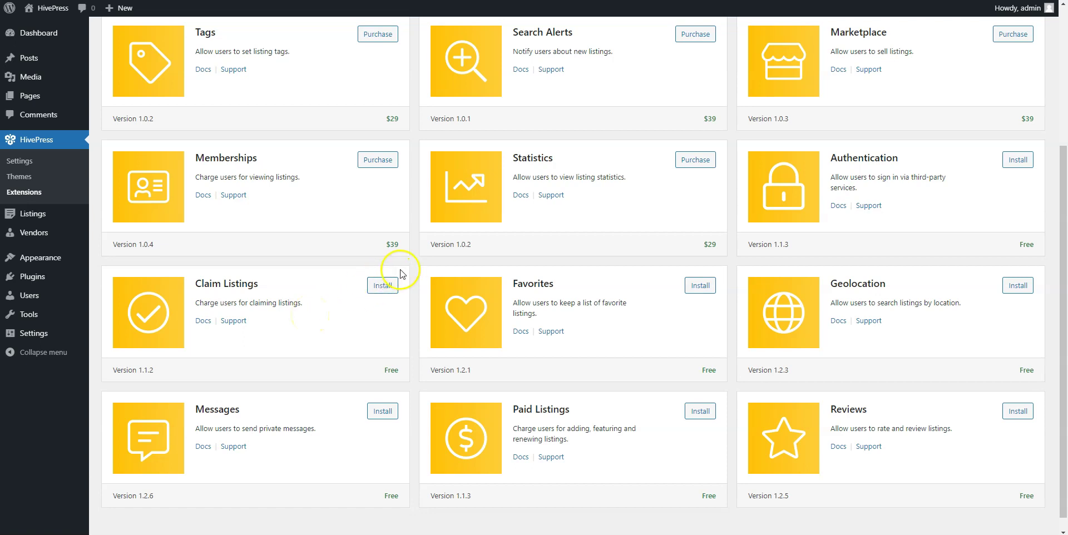
# Install the Claim Listings extension and activate it.
pyautogui.click(383, 286)
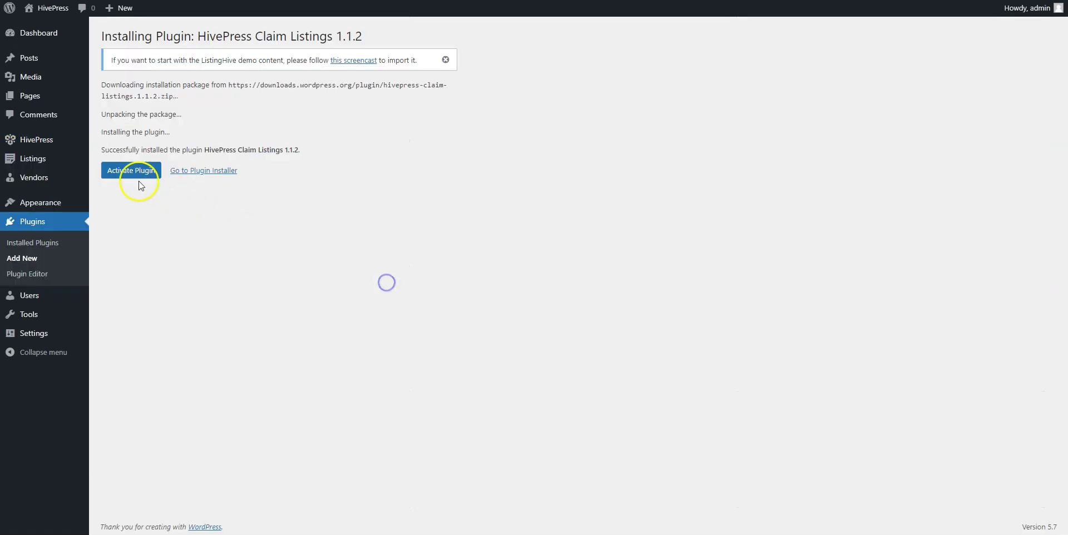
pyautogui.click(125, 174)
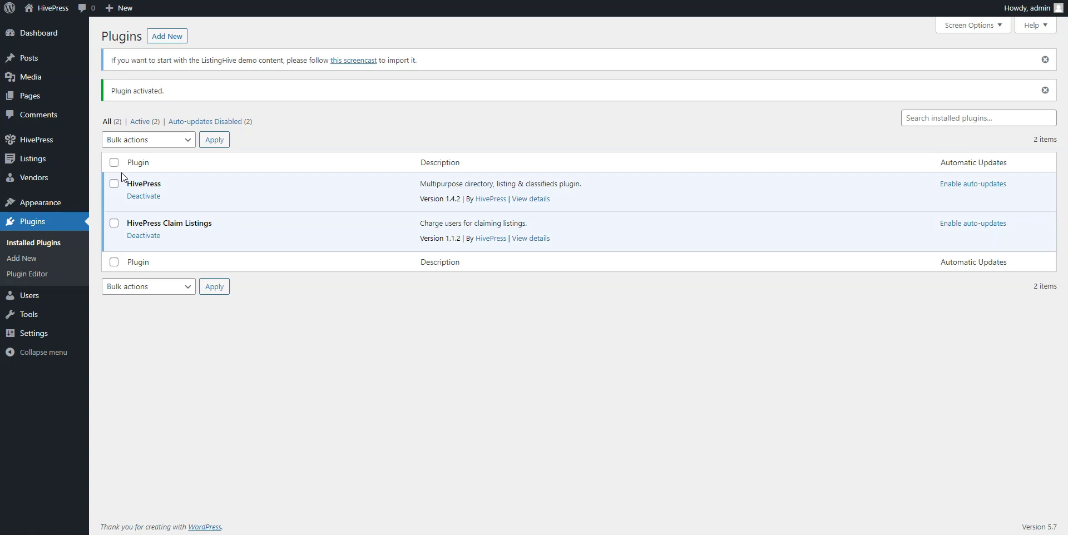
# Start a listing category named 'Things to Do' with description 'Popular things to do'.
pyautogui.moveTo(33, 160)
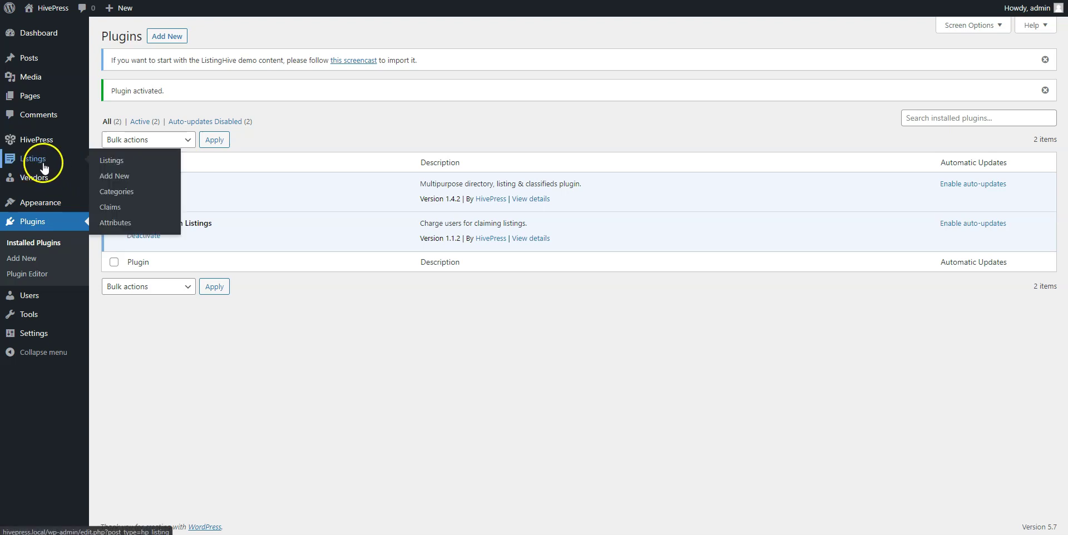
pyautogui.click(102, 188)
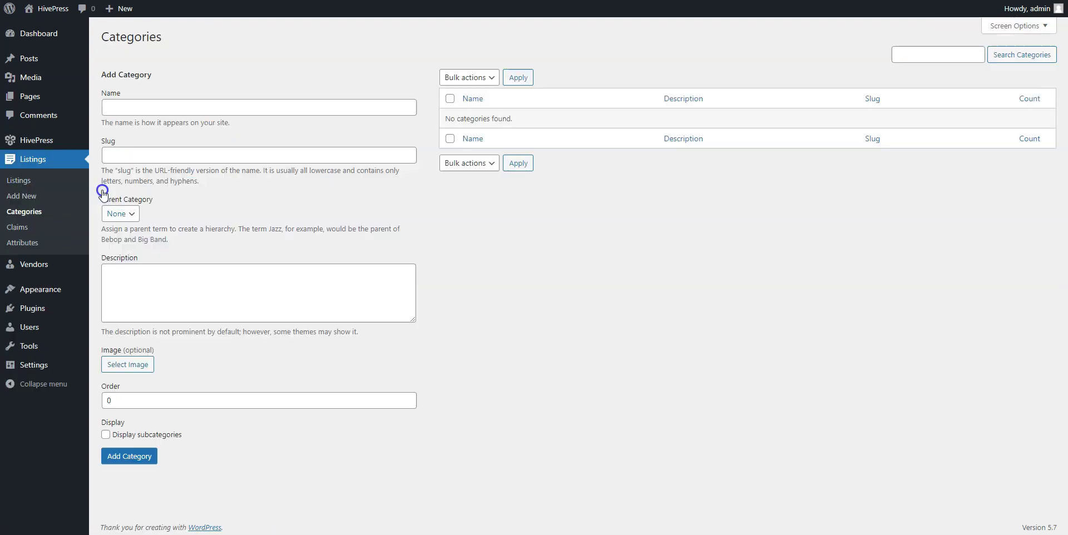
pyautogui.click(145, 110)
pyautogui.write('Things t')
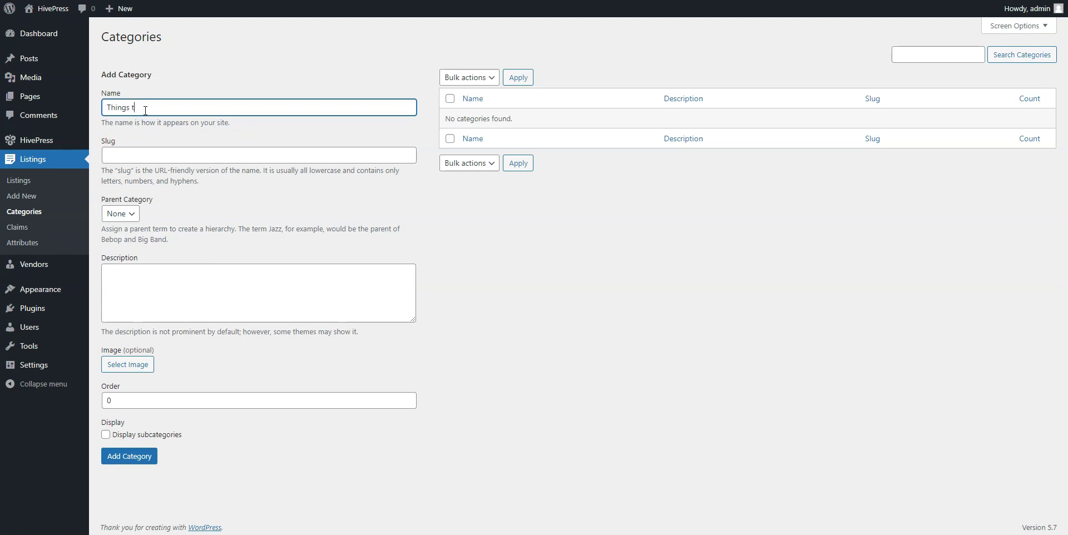
pyautogui.write('o Do')
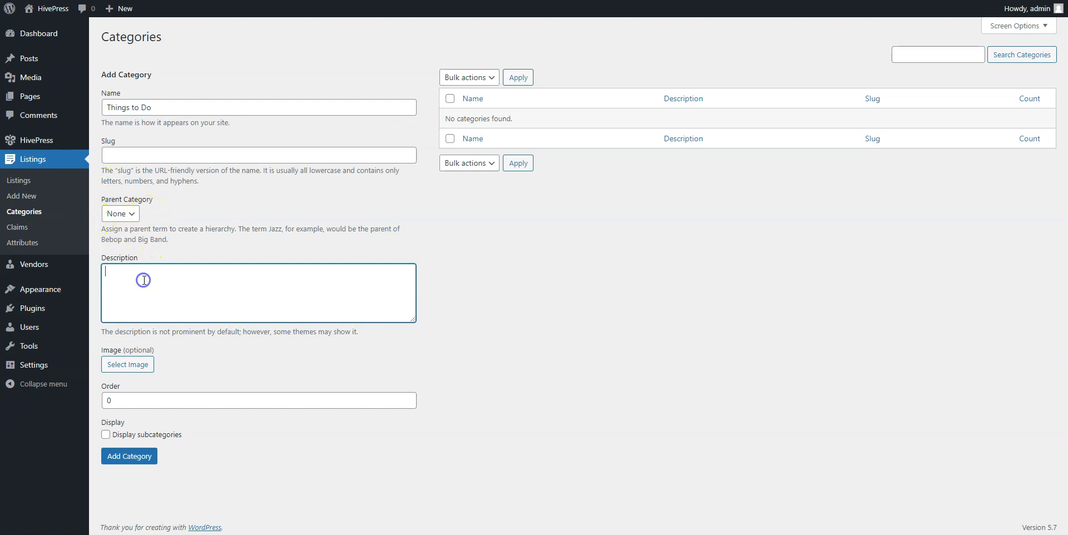
pyautogui.write('Popular things to do')
# Upload HivePress.jpg as the category image, add the category, then go to Attributes.
pyautogui.click(140, 366)
pyautogui.click(53, 55)
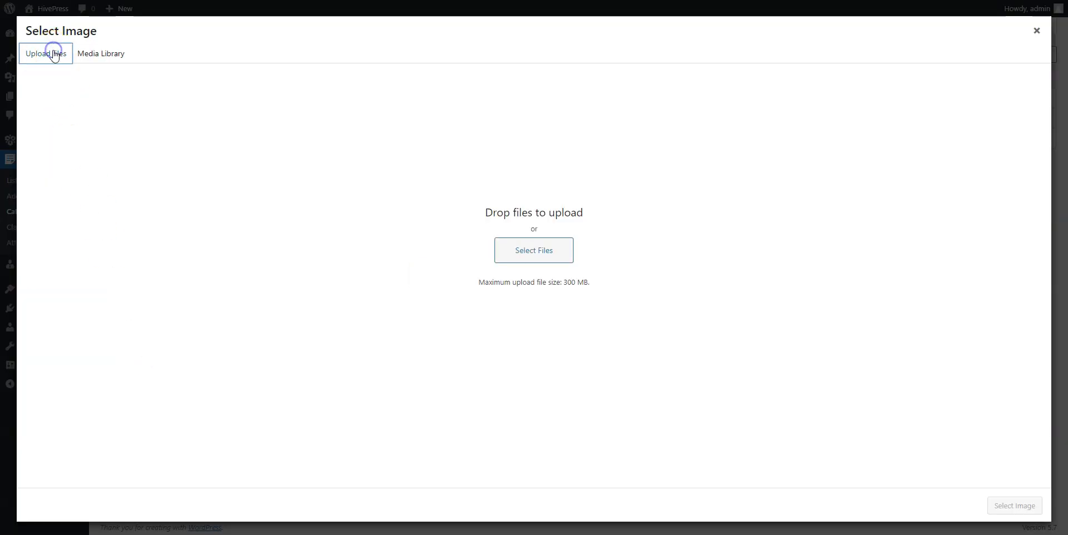
pyautogui.click(513, 256)
pyautogui.click(401, 149)
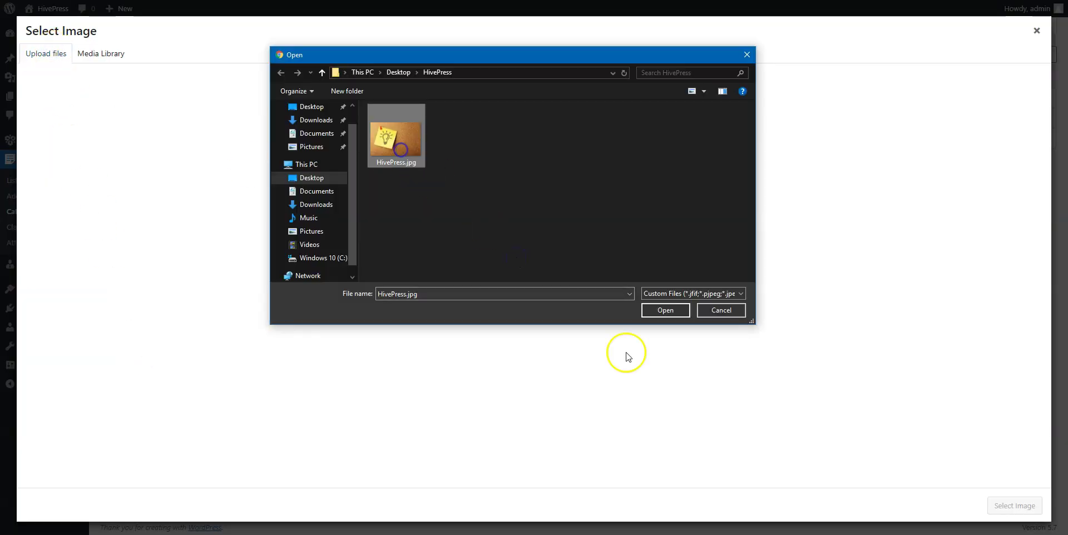
pyautogui.click(665, 310)
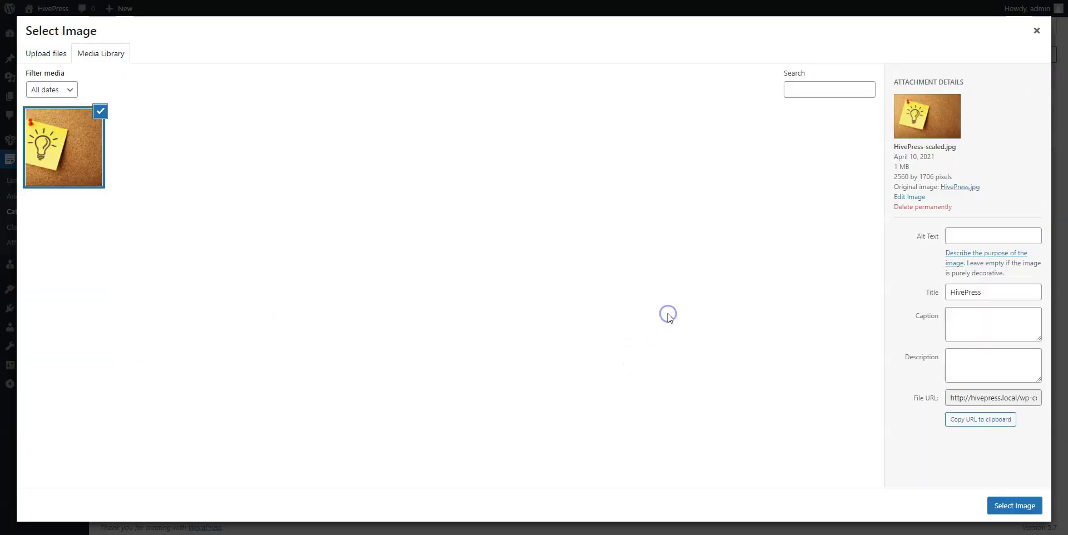
pyautogui.click(1008, 505)
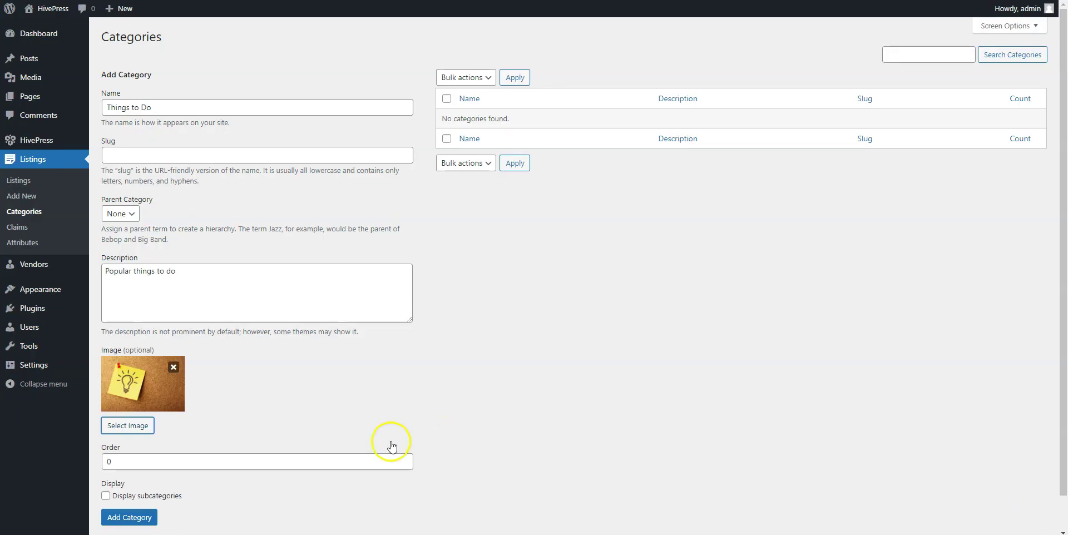
pyautogui.click(129, 518)
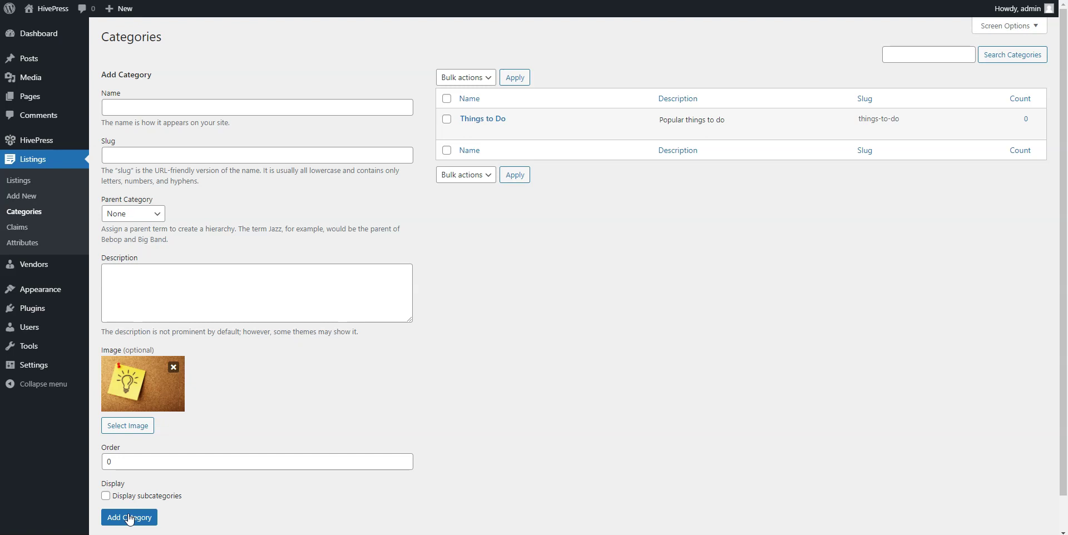
pyautogui.click(33, 242)
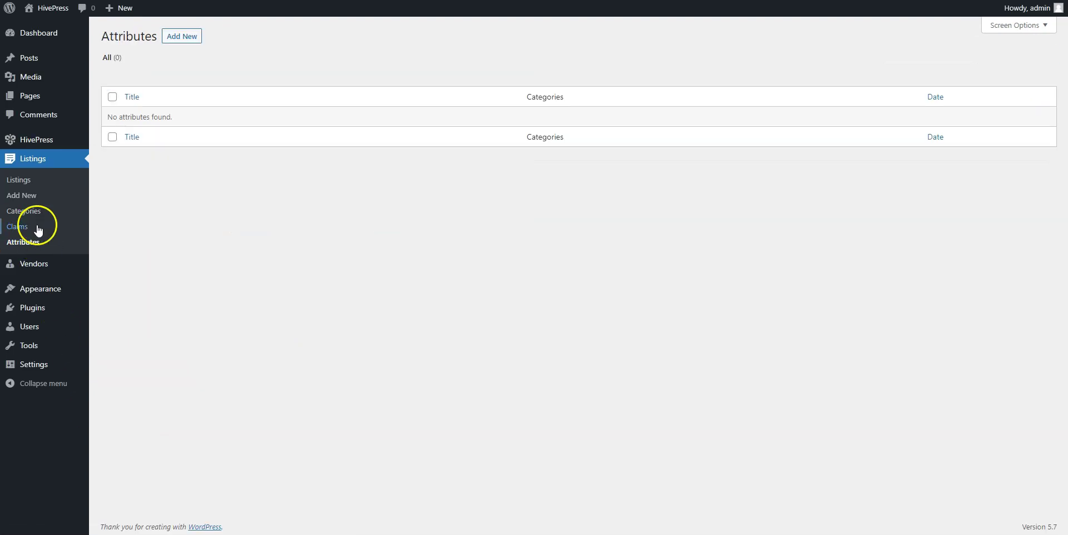
# Create a new listing attribute titled 'Price' with the Number field type.
pyautogui.click(181, 37)
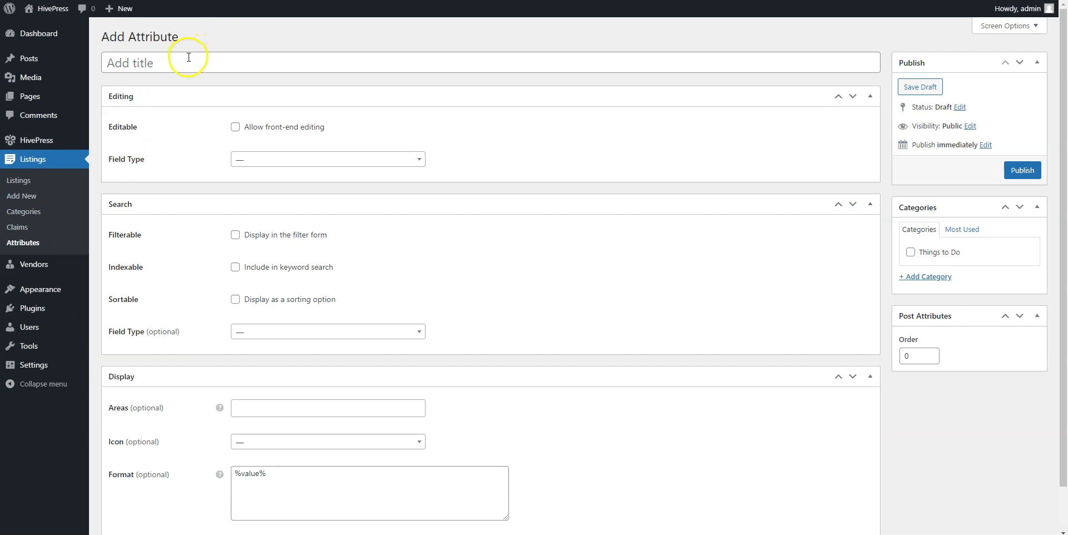
pyautogui.click(189, 60)
pyautogui.write('Price')
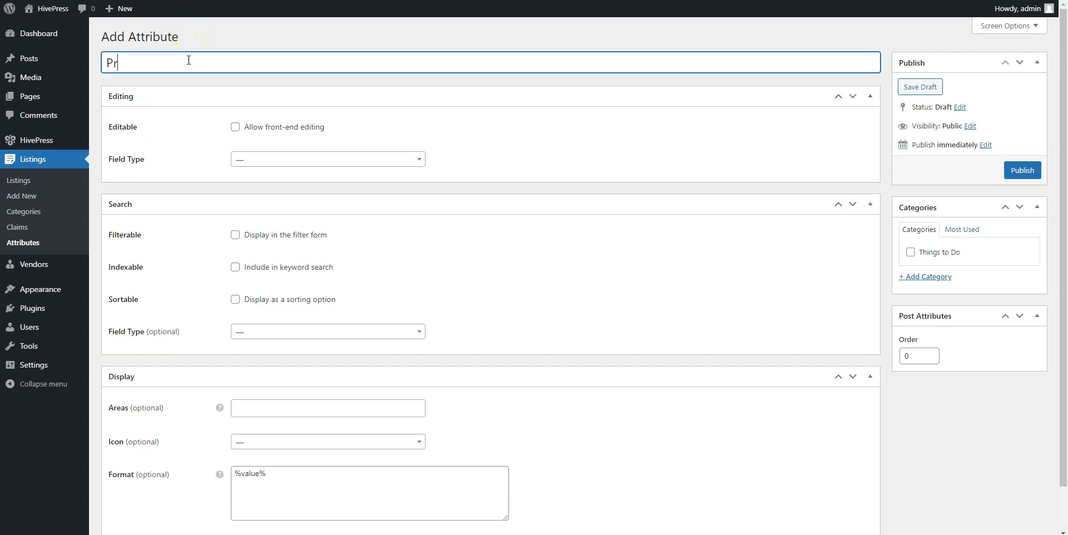
pyautogui.click(181, 62)
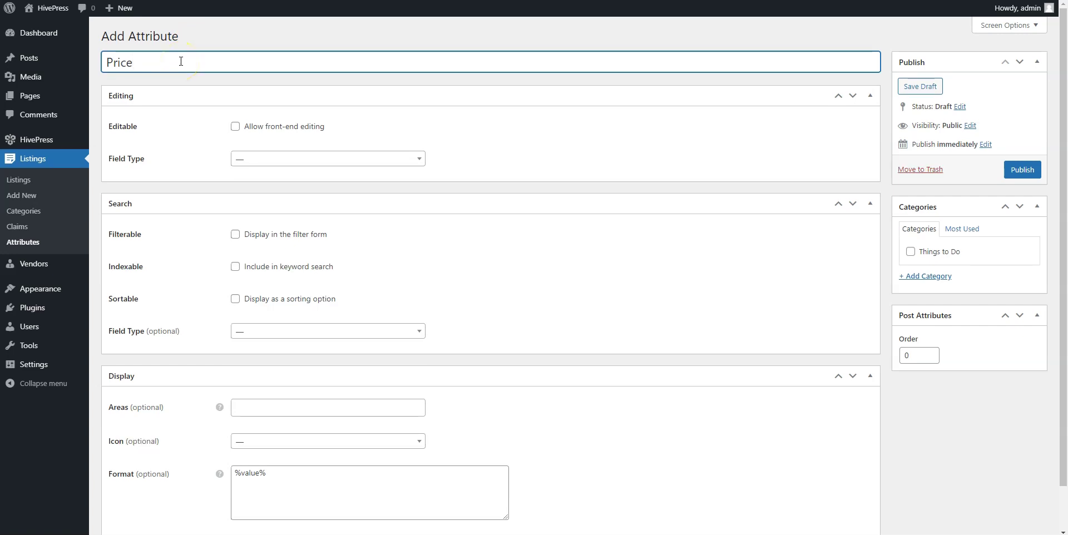
pyautogui.click(242, 158)
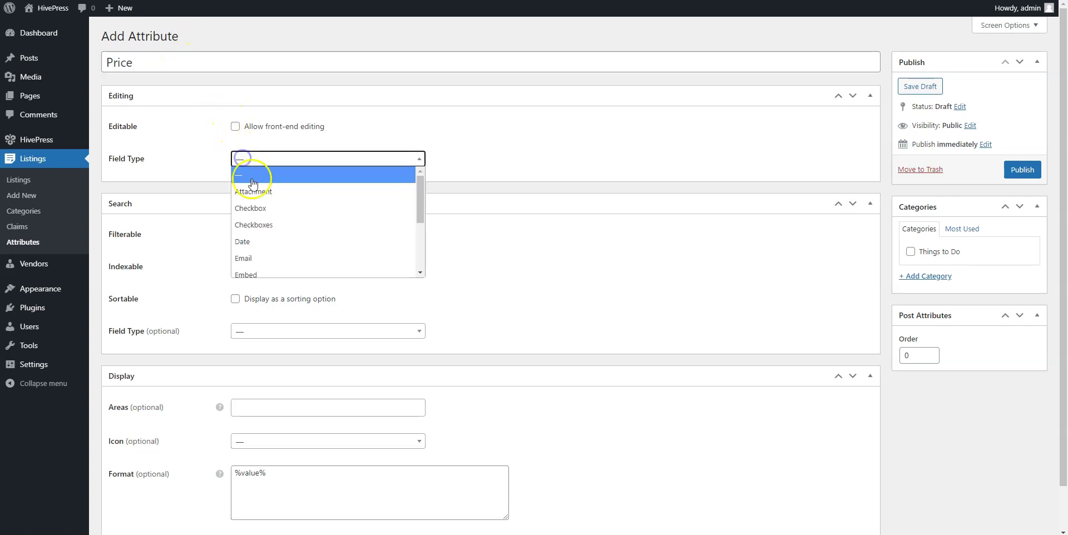
pyautogui.scroll(-2, 255, 191)
pyautogui.click(253, 233)
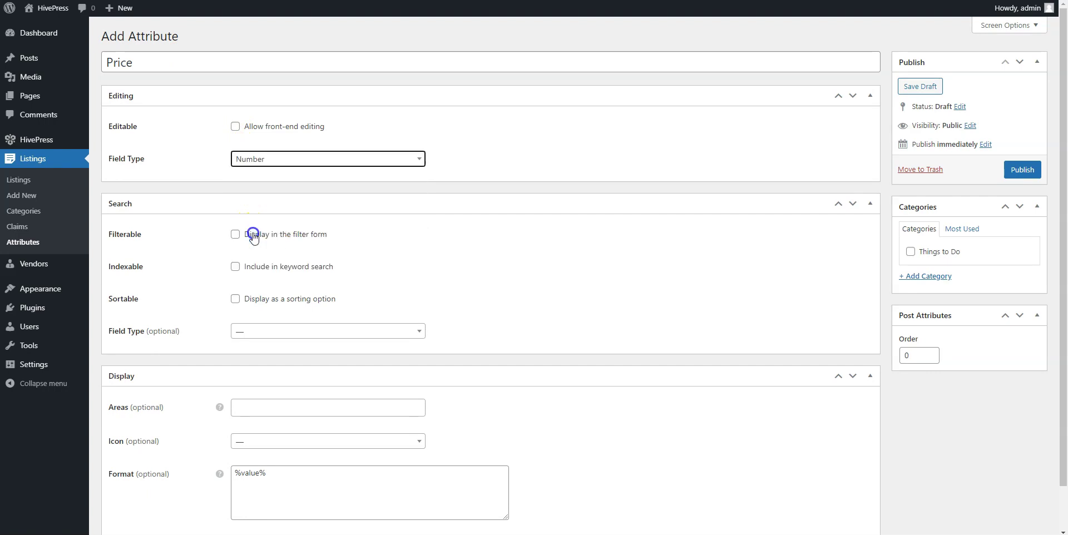
# Make Price editable, filterable and sortable, with a Number Range search field.
pyautogui.click(235, 126)
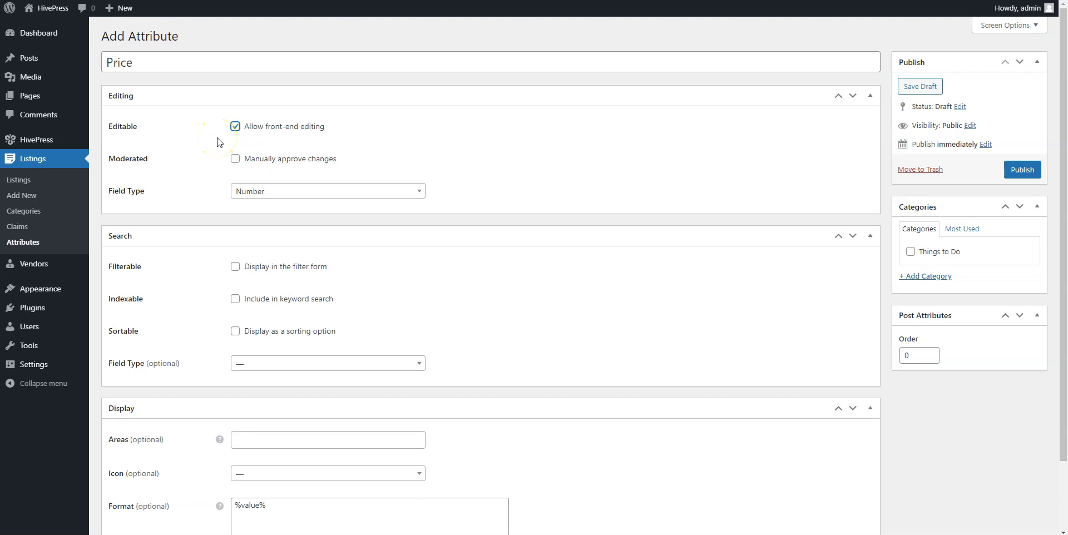
pyautogui.click(235, 267)
pyautogui.click(235, 331)
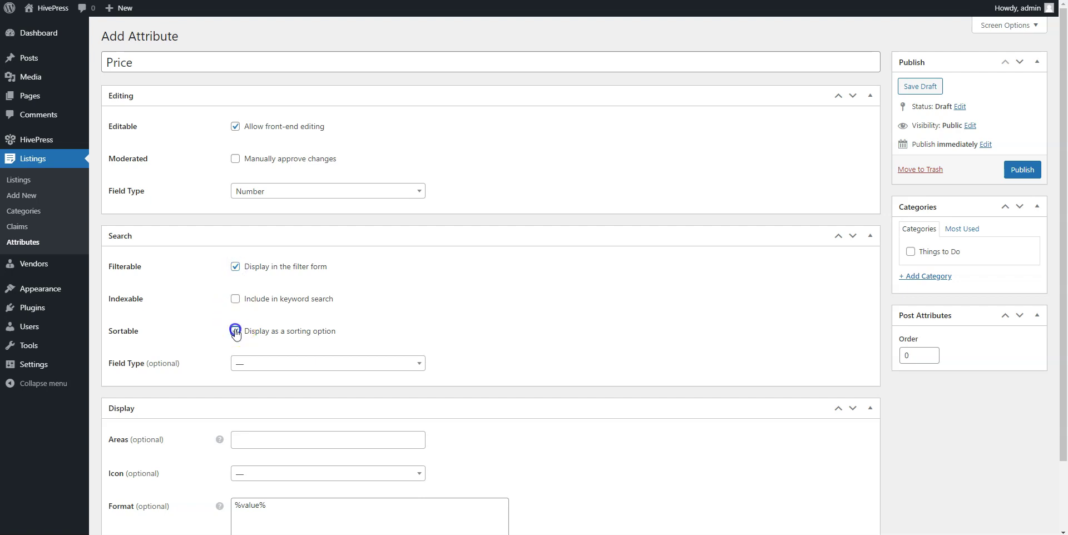
pyautogui.click(246, 366)
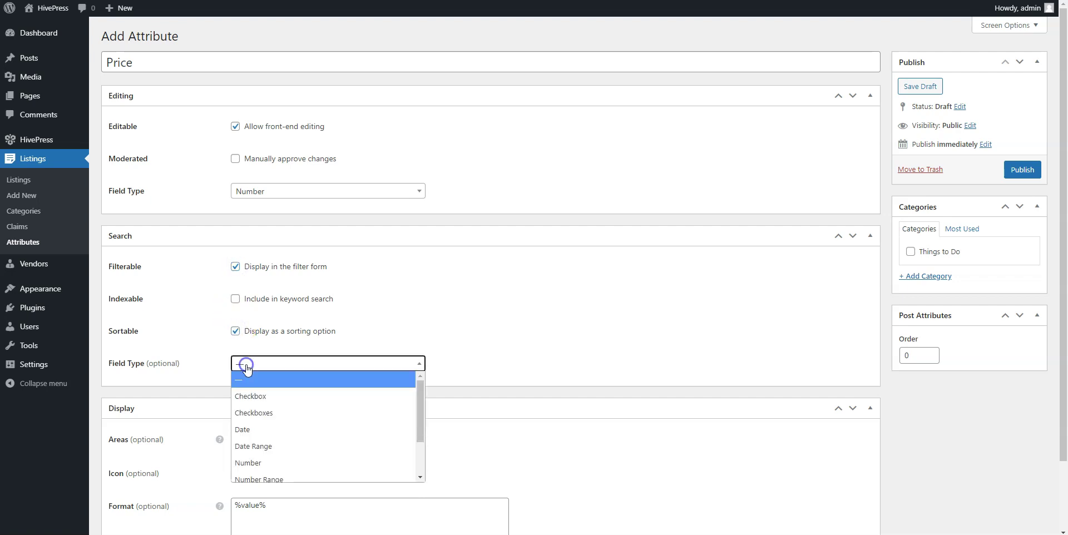
pyautogui.scroll(-2, 264, 412)
pyautogui.click(264, 424)
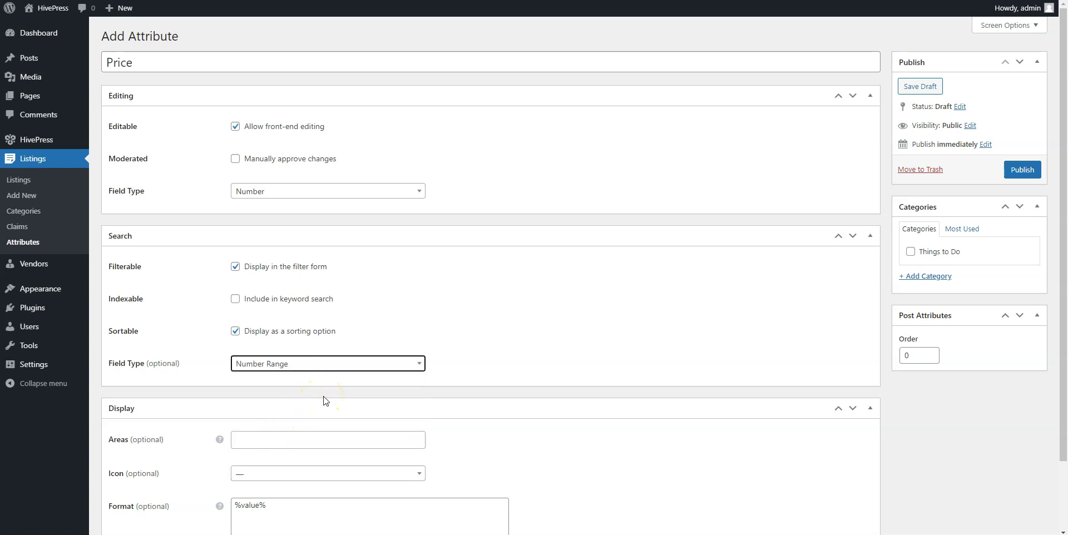
# Display Price in Block (primary) and Page (primary) with a $%value% format, and publish it.
pyautogui.scroll(-3, 326, 401)
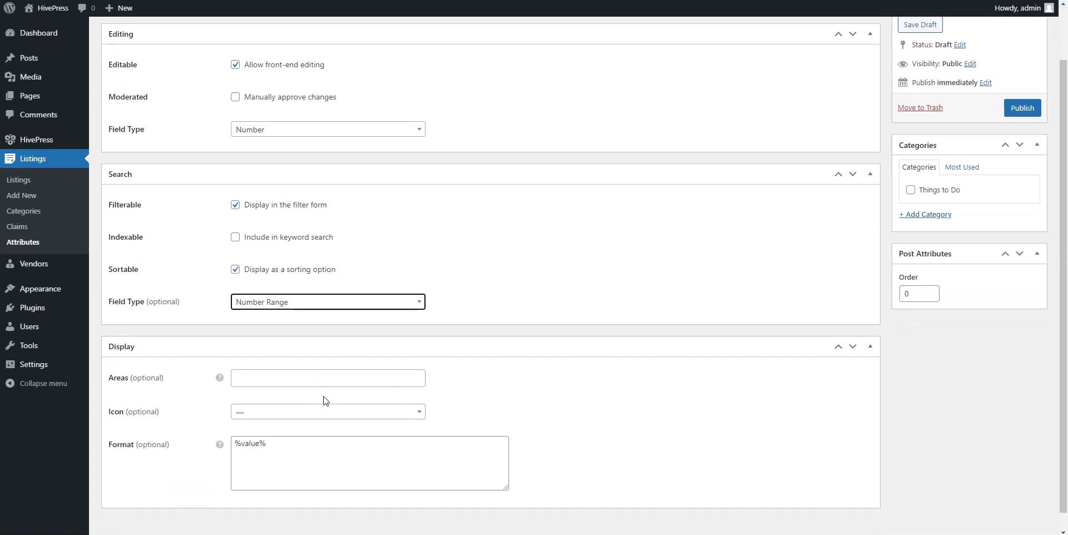
pyautogui.click(289, 359)
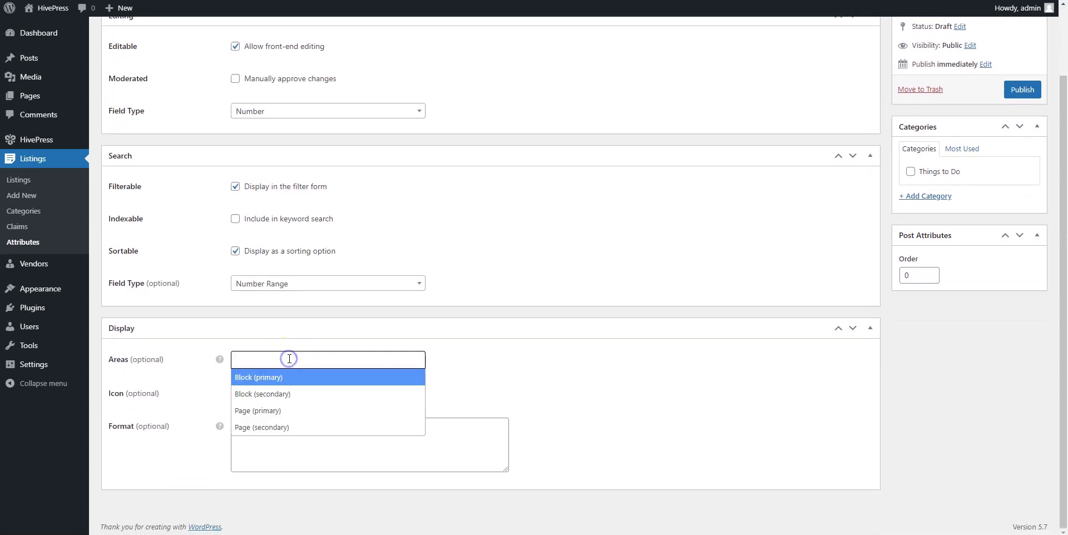
pyautogui.click(281, 376)
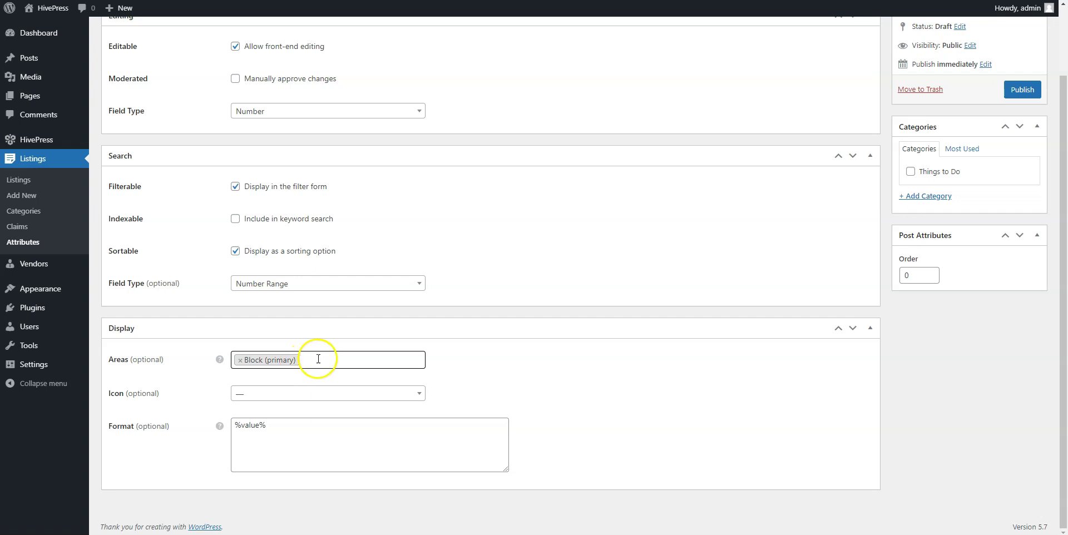
pyautogui.click(316, 359)
pyautogui.click(287, 417)
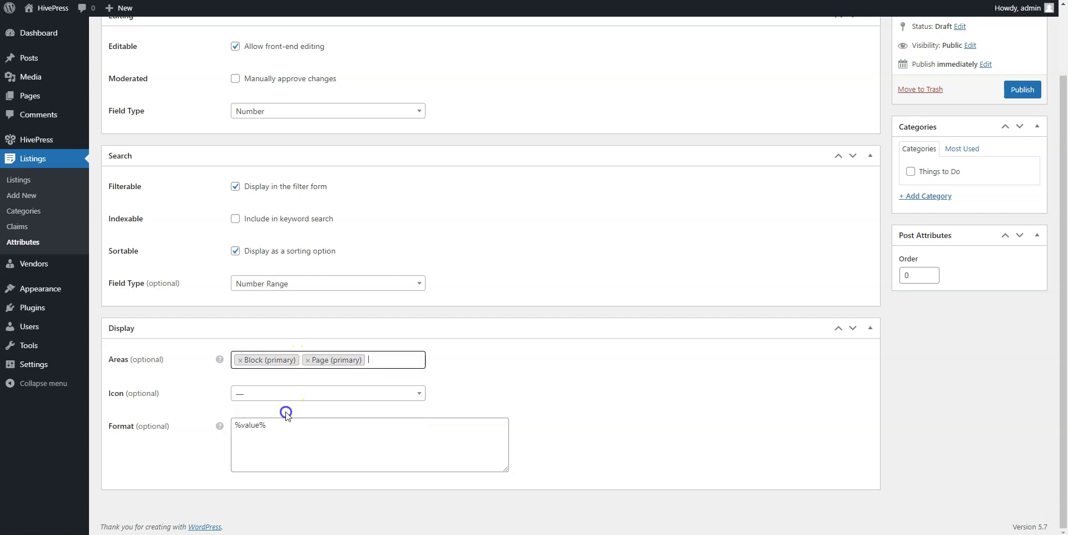
pyautogui.click(236, 428)
pyautogui.write('$')
pyautogui.scroll(2, 702, 246)
pyautogui.click(1021, 169)
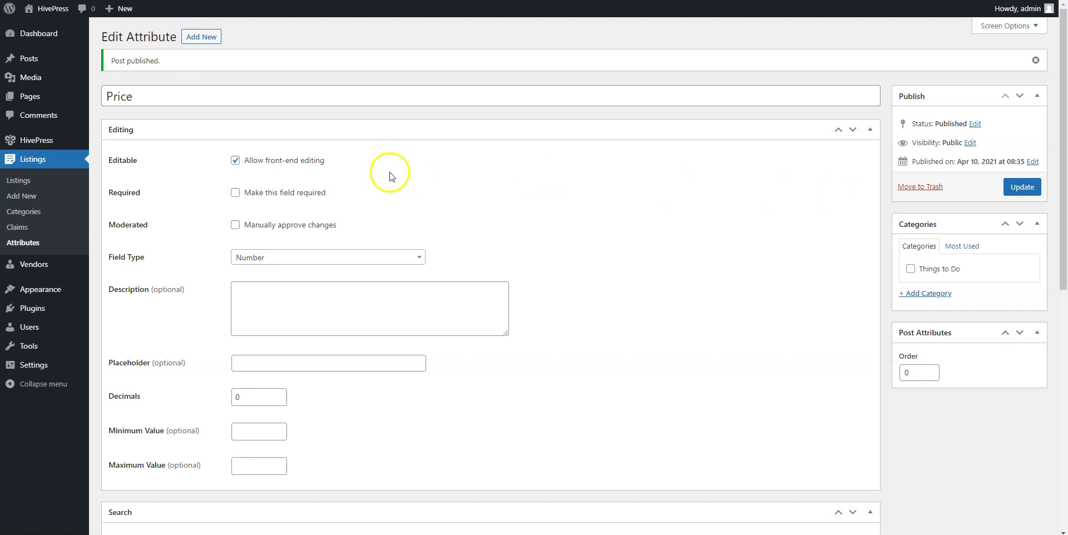
# On the front end, start a Things to Do listing and upload HivePress.jpg as its photo.
pyautogui.click(53, 9)
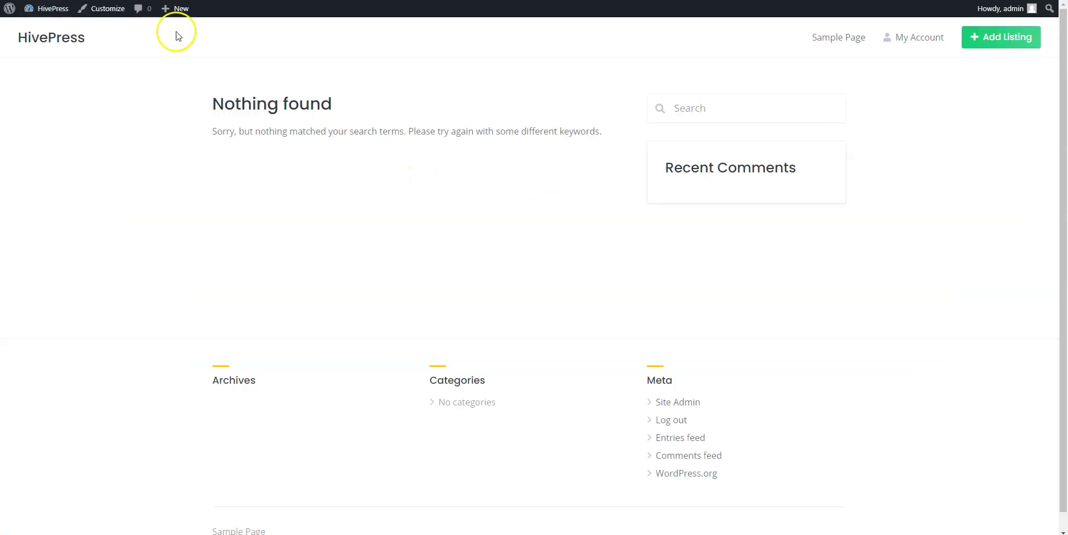
pyautogui.click(979, 50)
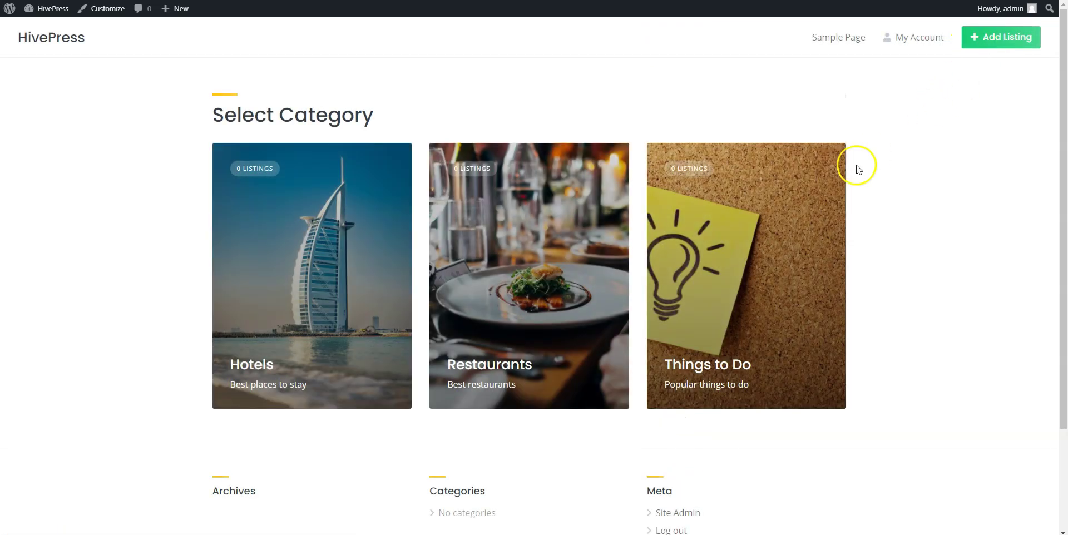
pyautogui.click(780, 249)
pyautogui.click(280, 166)
pyautogui.click(382, 125)
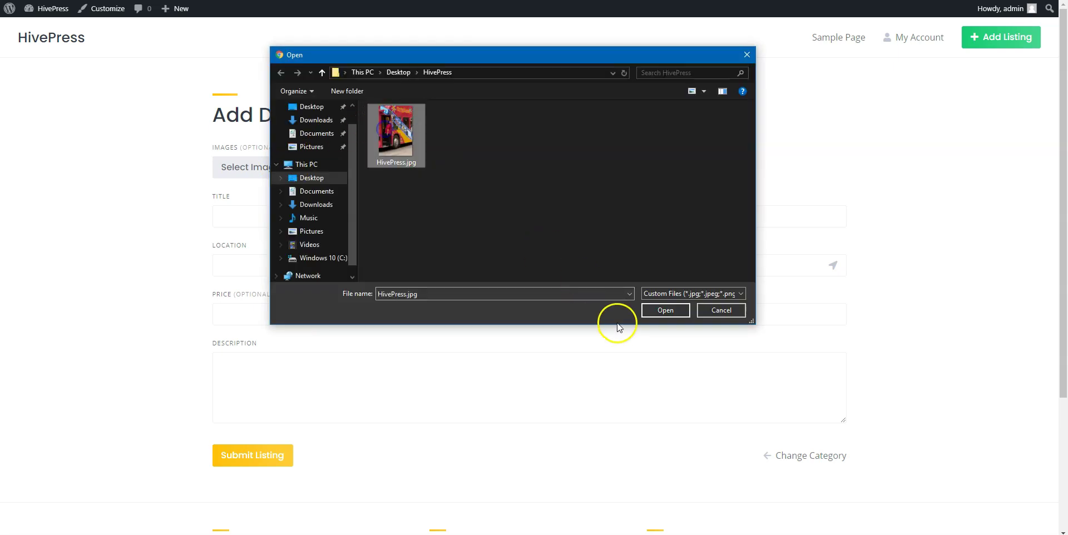
pyautogui.click(662, 311)
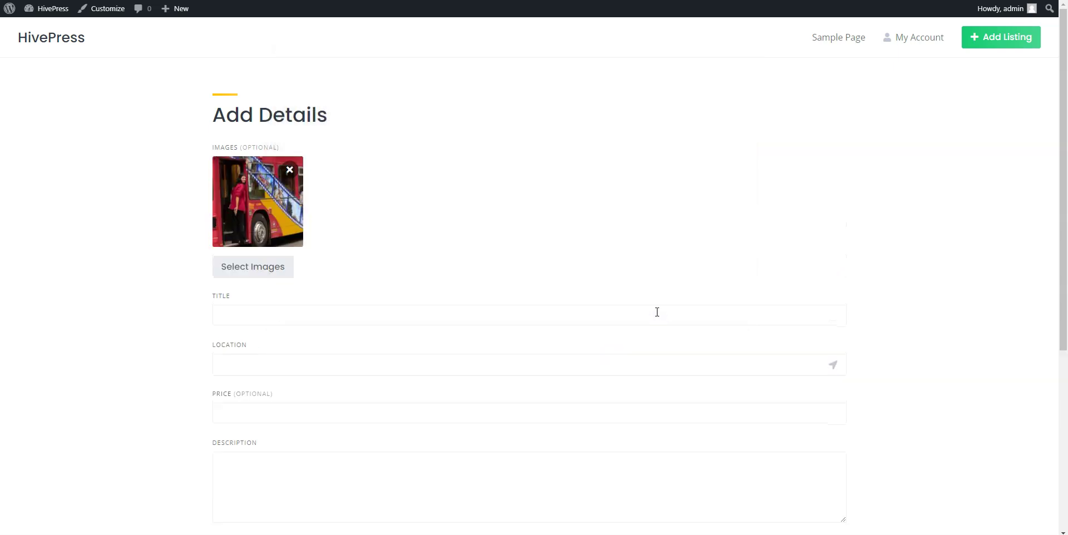
# Enter title 'City Tour', location London, UK, price 100 and description 'Example'.
pyautogui.click(527, 312)
pyautogui.write('City Tour')
pyautogui.click(504, 346)
pyautogui.click(496, 361)
pyautogui.write('Lond')
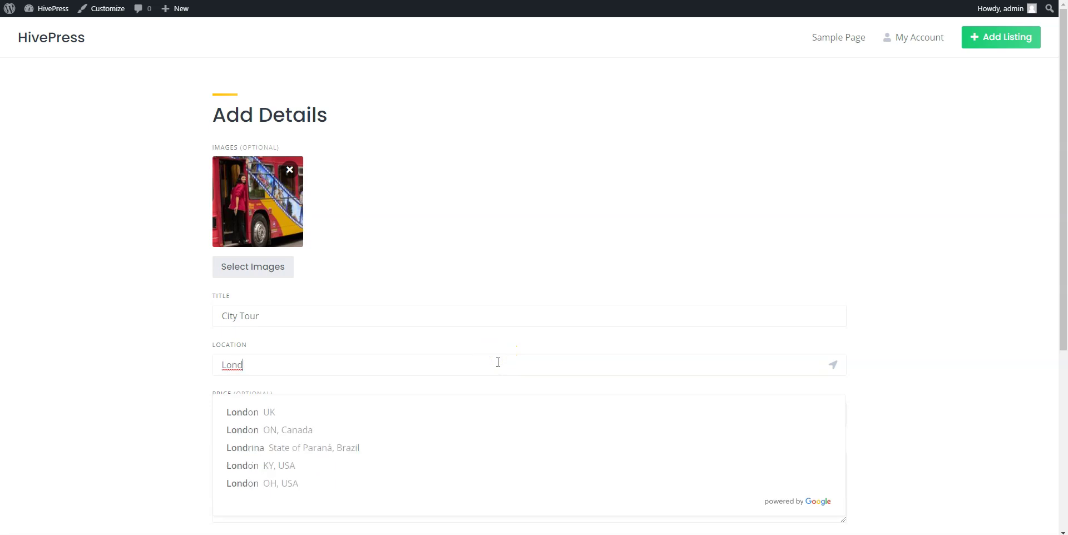
pyautogui.click(410, 412)
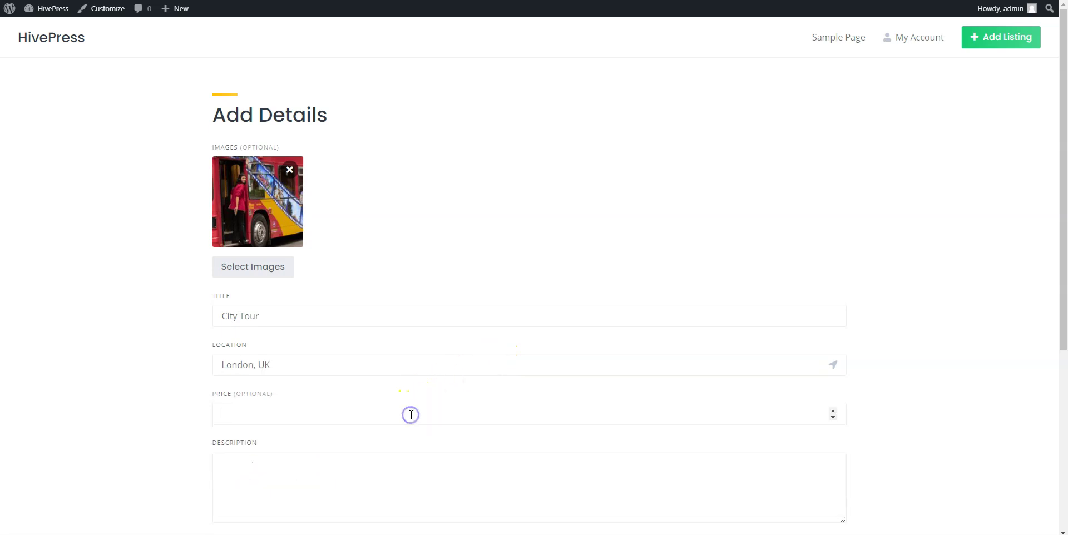
pyautogui.write('100')
pyautogui.scroll(-1, 412, 415)
pyautogui.click(381, 438)
pyautogui.write('Example')
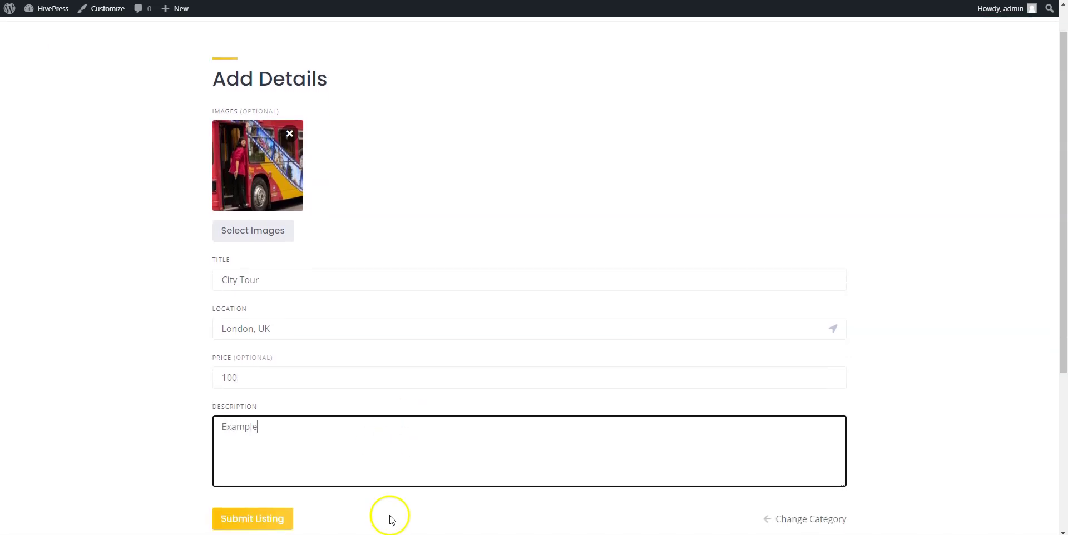
pyautogui.scroll(-3, 389, 517)
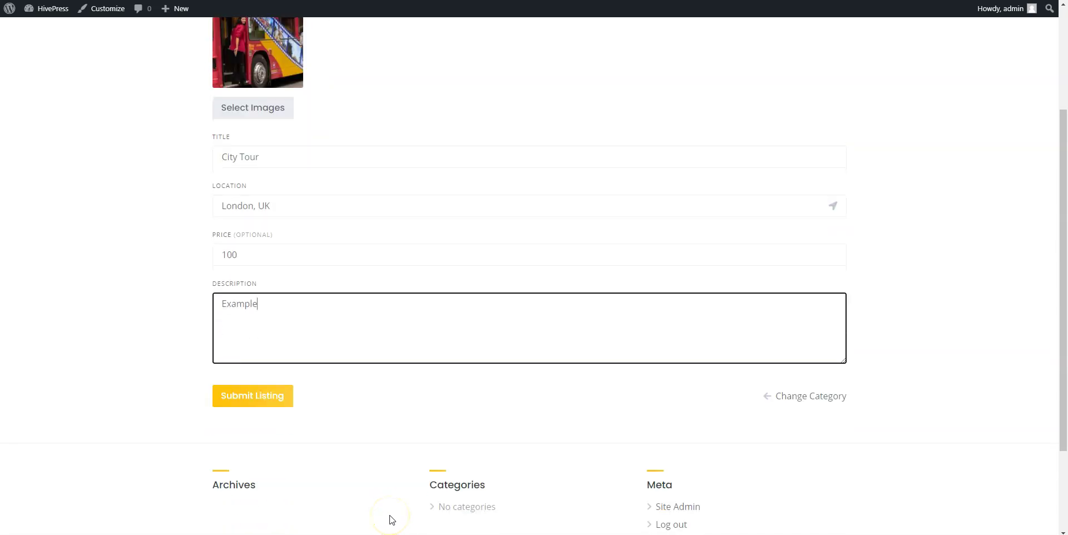
# Submit the City Tour listing and review its published page with $100 and the map.
pyautogui.click(250, 400)
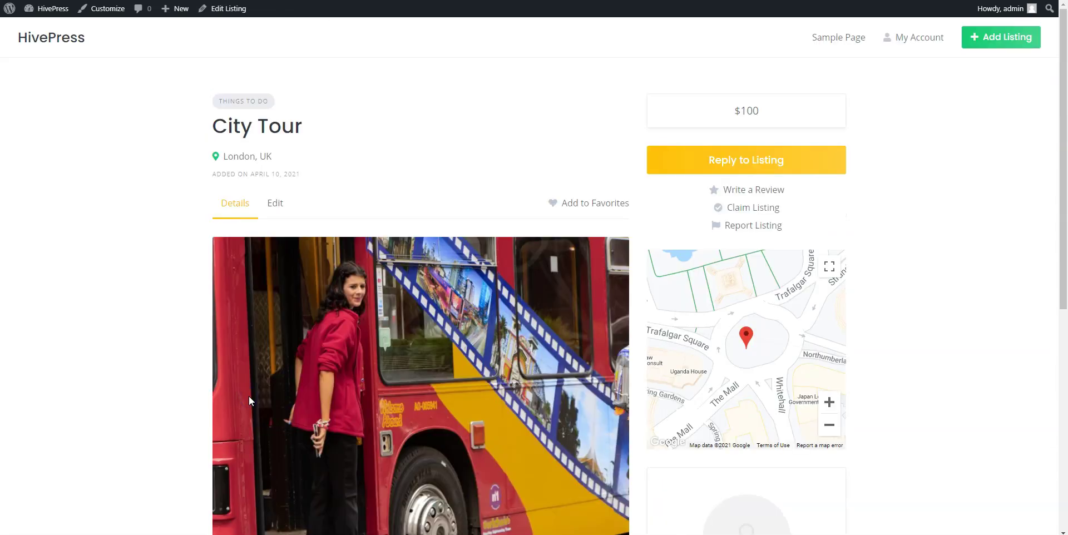
pyautogui.scroll(-3, 249, 396)
pyautogui.scroll(3, 250, 400)
# From the dashboard, create a new page titled 'Home'.
pyautogui.click(52, 14)
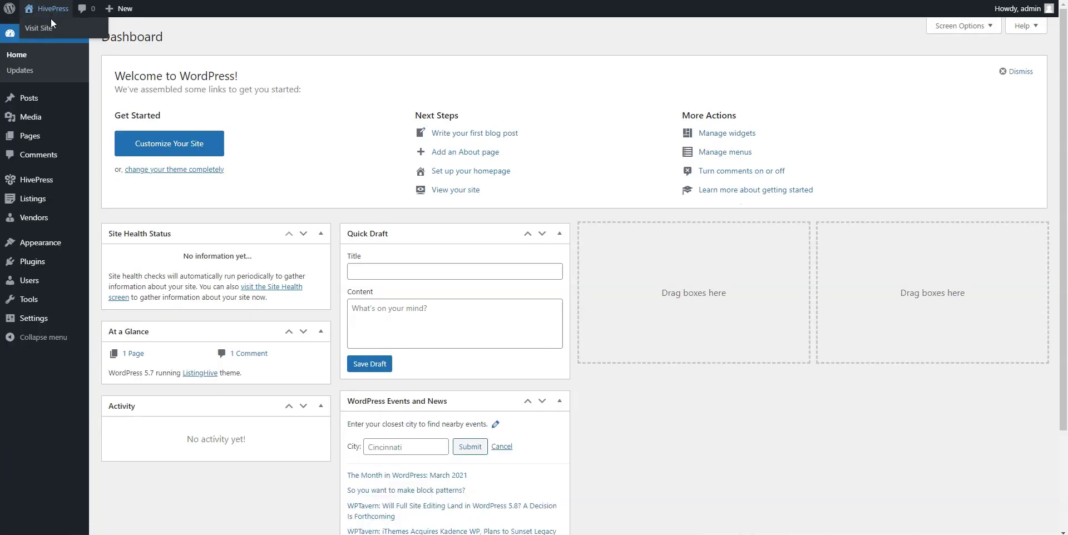
pyautogui.moveTo(43, 139)
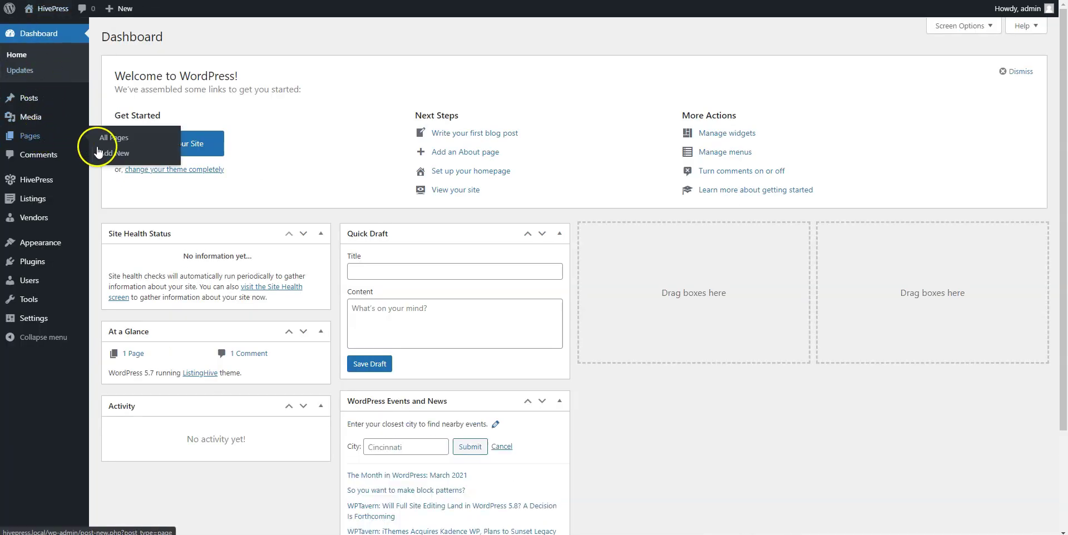
pyautogui.click(112, 154)
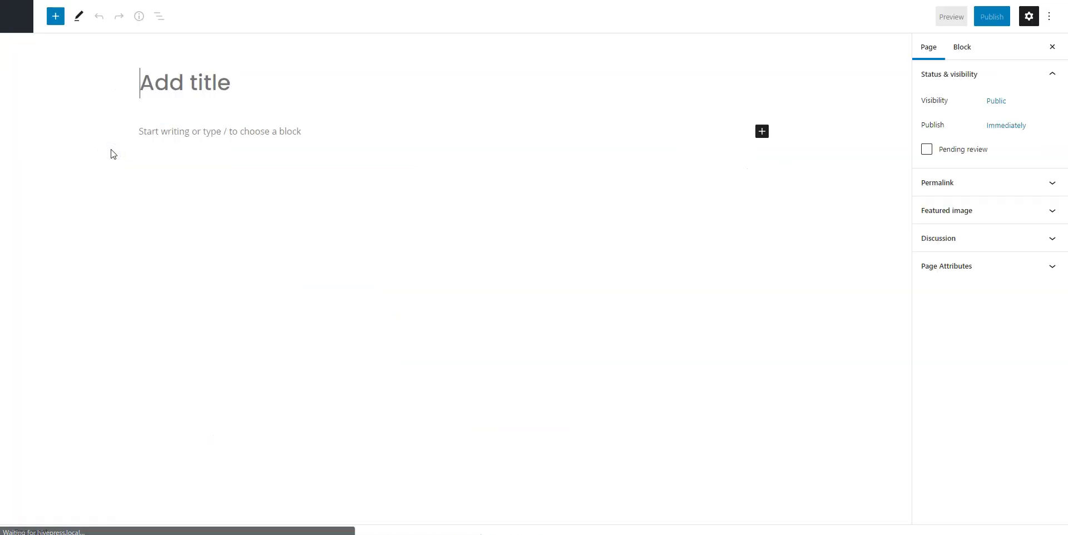
pyautogui.click(184, 84)
pyautogui.write('Home')
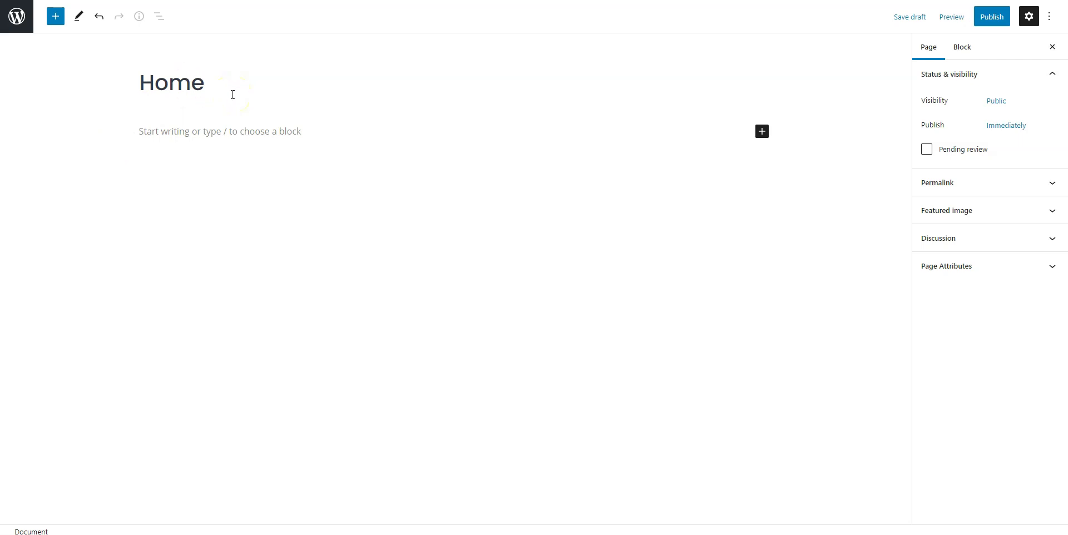
# Add Listing Search Form, Listing Categories and Listings blocks to the page in that order.
pyautogui.click(761, 133)
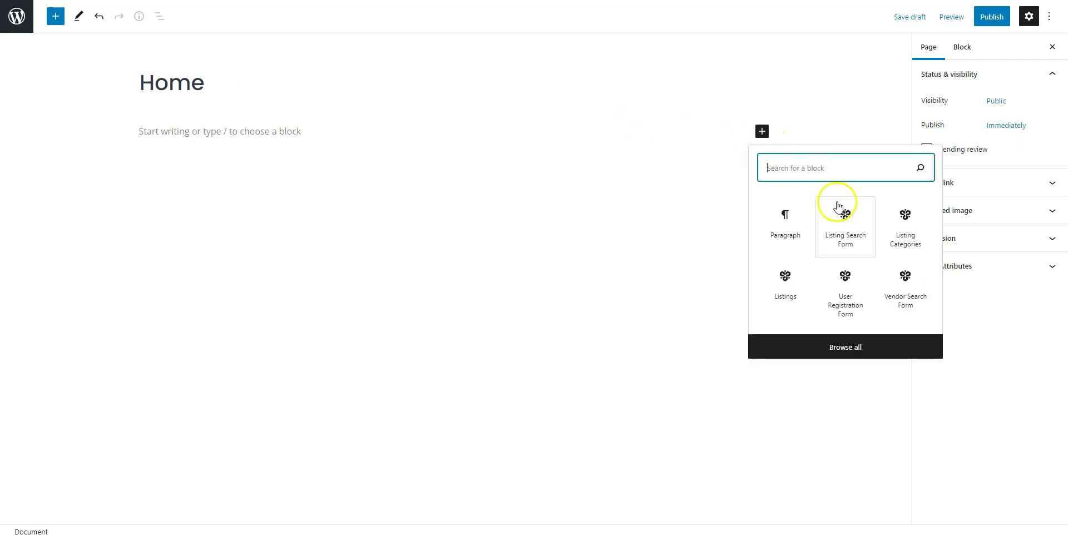
pyautogui.click(851, 224)
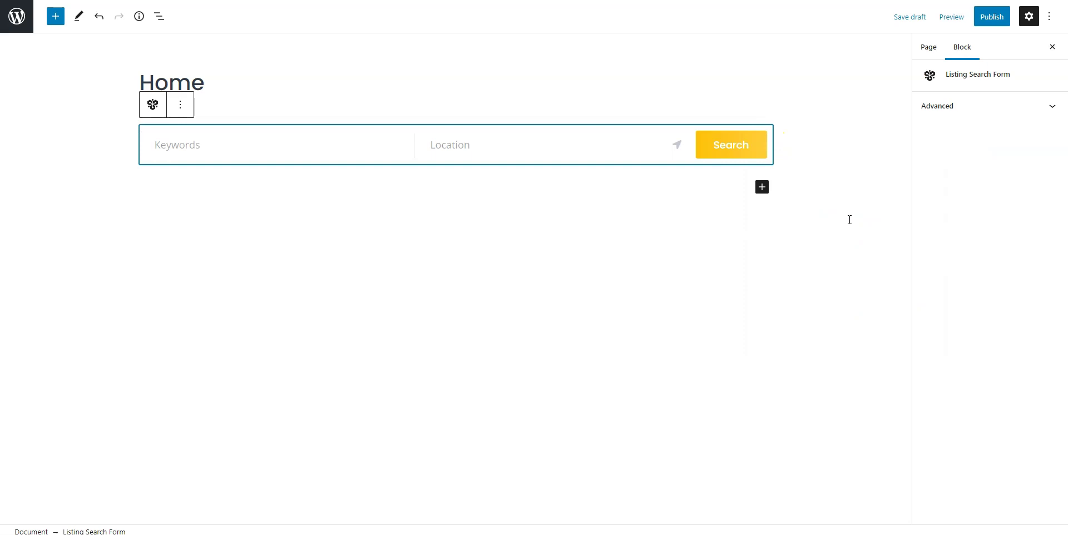
pyautogui.click(762, 187)
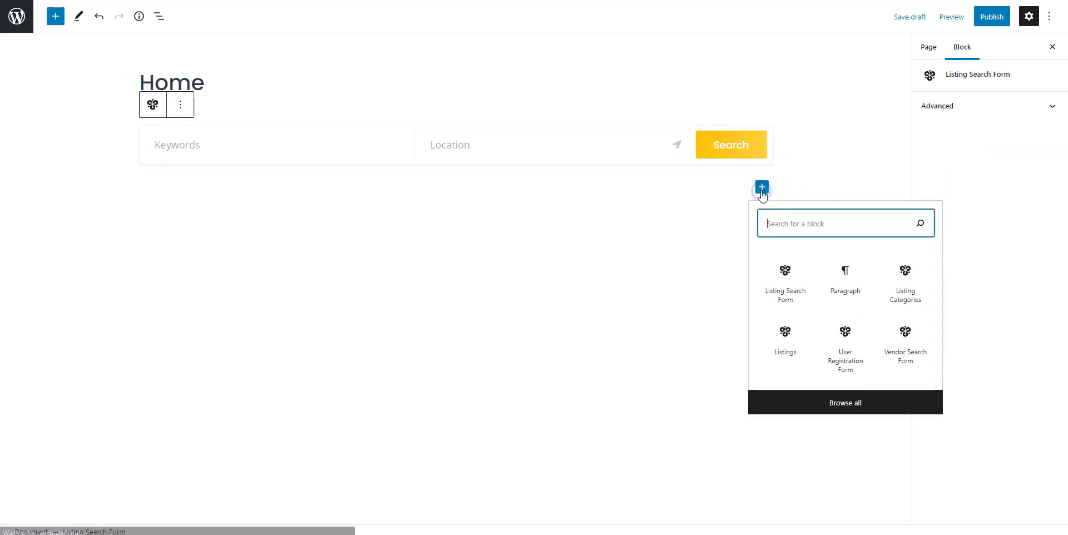
pyautogui.click(898, 289)
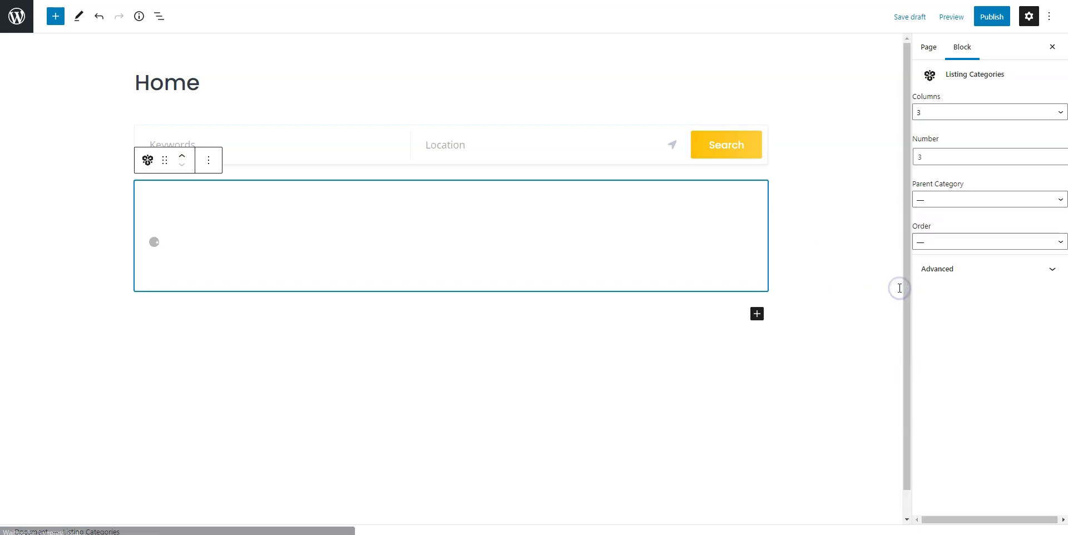
pyautogui.scroll(-3, 887, 321)
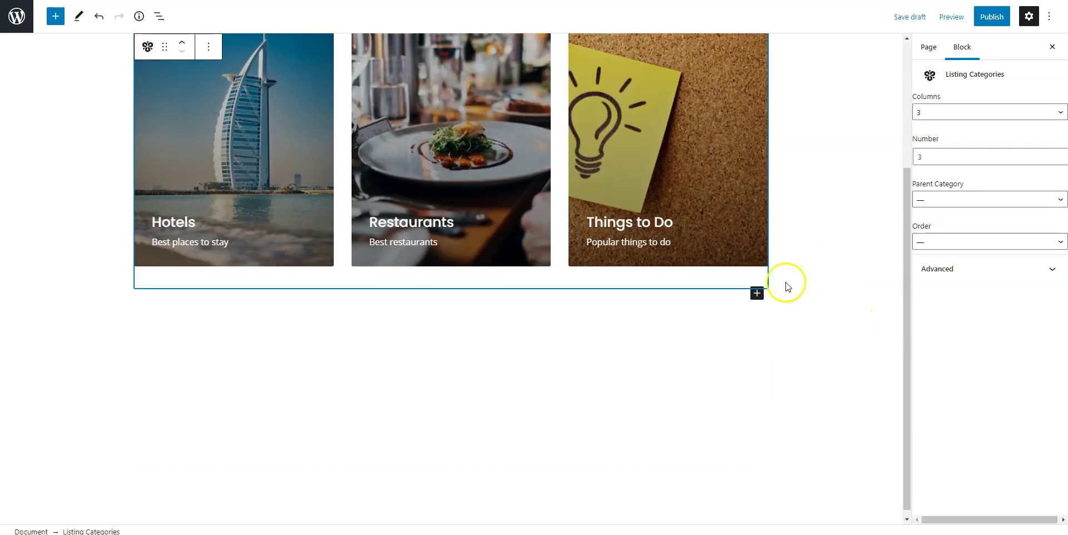
pyautogui.click(757, 293)
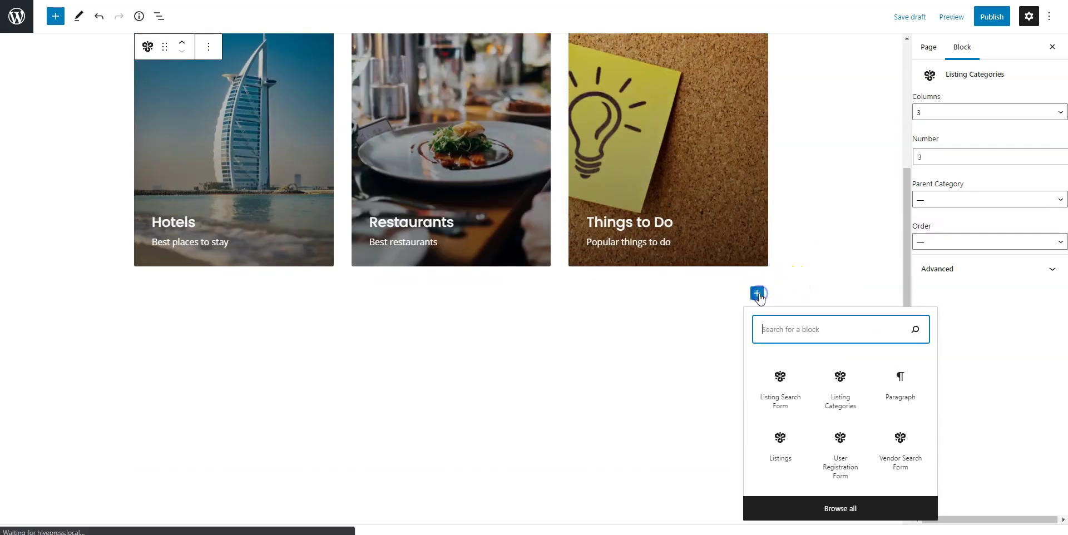
pyautogui.click(782, 447)
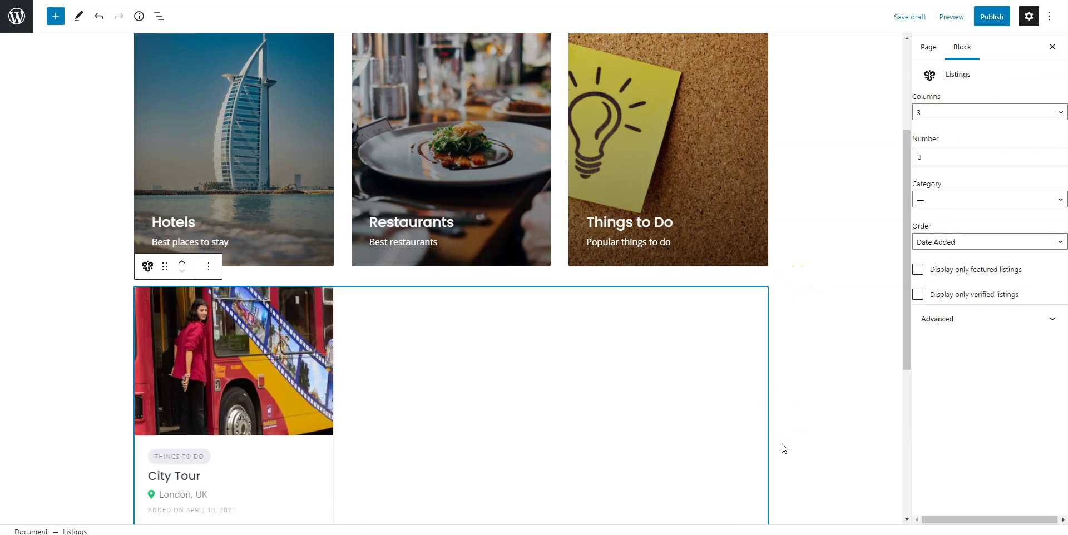
pyautogui.scroll(-5, 785, 448)
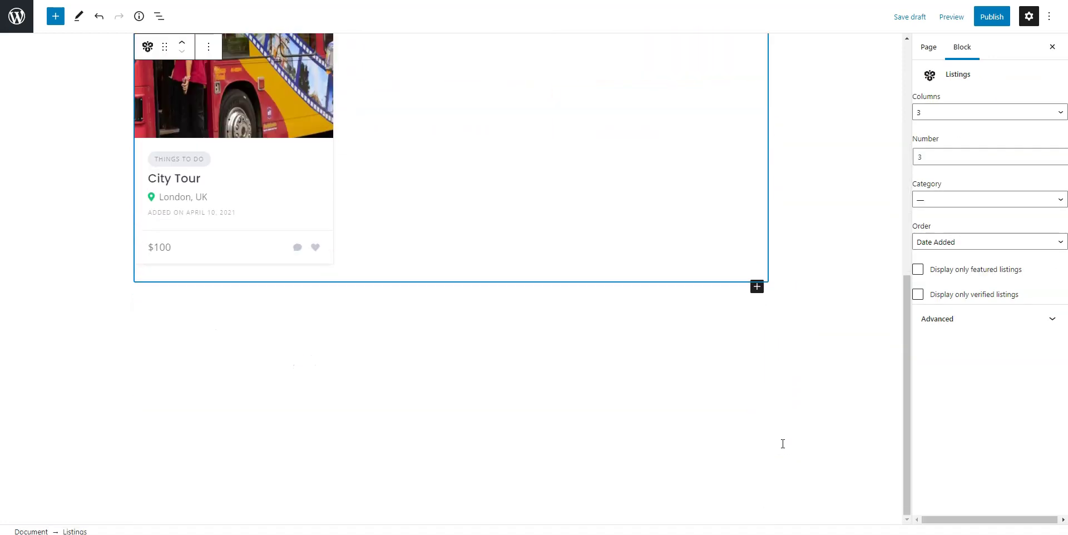
pyautogui.scroll(3, 783, 444)
pyautogui.scroll(2, 783, 445)
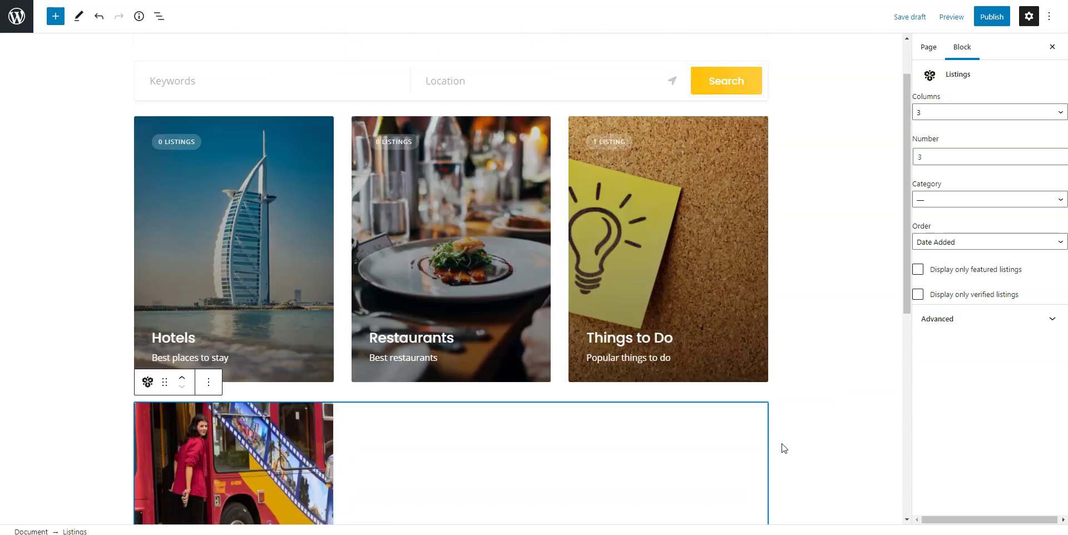
pyautogui.scroll(1, 784, 448)
# Publish the Home page and return to the Pages list.
pyautogui.click(992, 17)
pyautogui.click(958, 18)
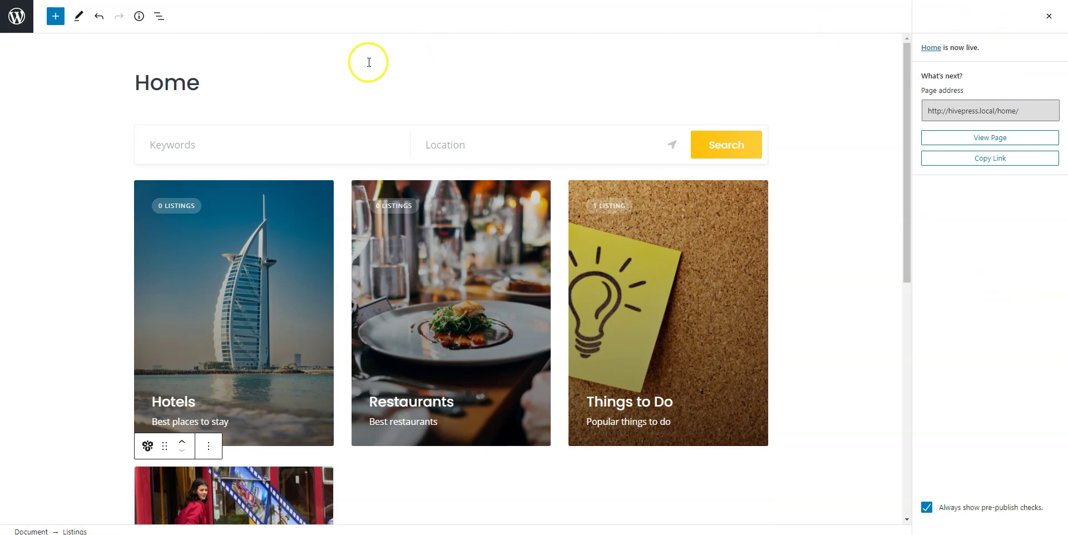
pyautogui.click(19, 24)
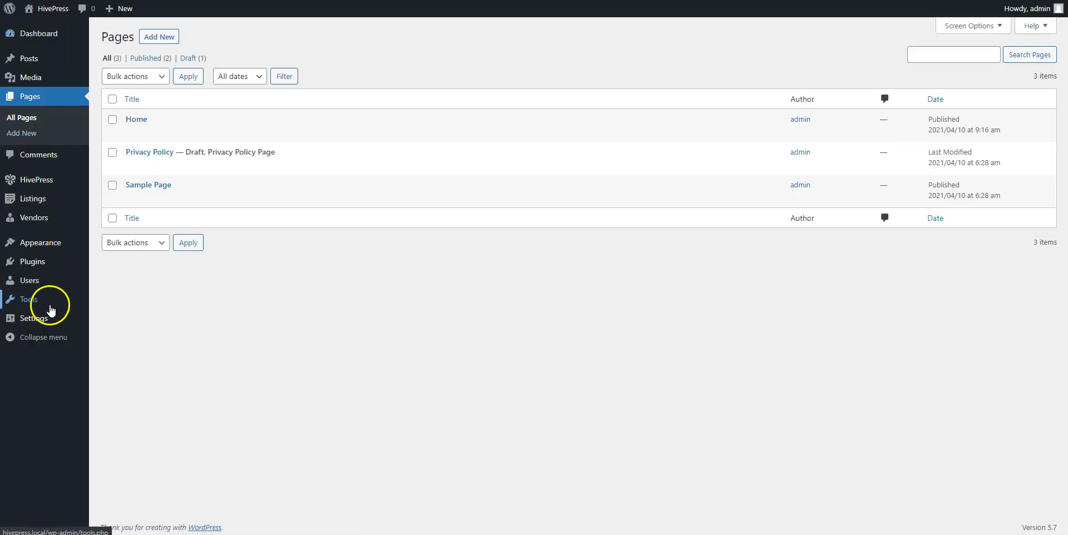
# In Reading Settings, choose a static homepage set to the Home page and save.
pyautogui.moveTo(42, 317)
pyautogui.click(118, 352)
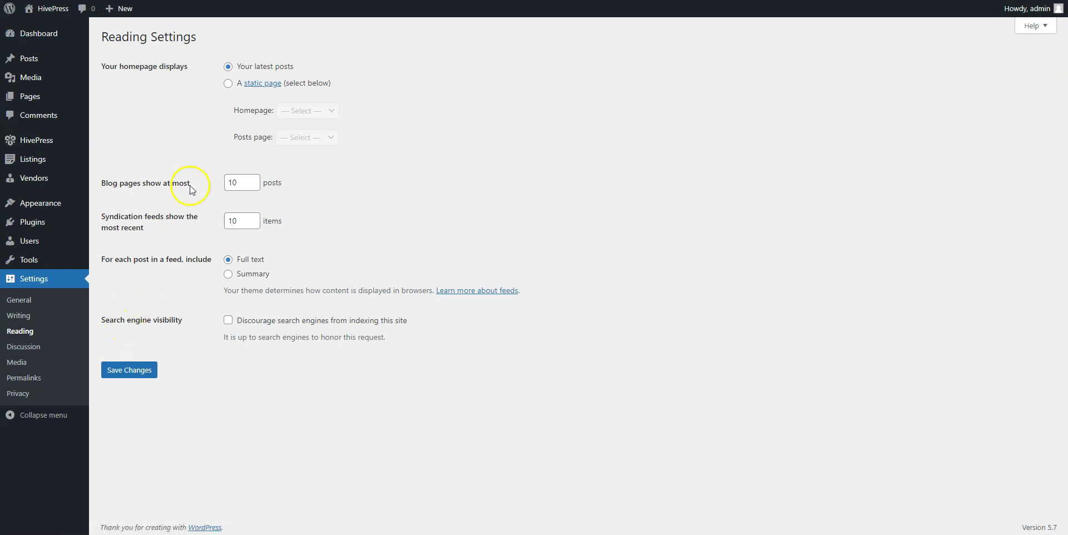
pyautogui.click(230, 83)
pyautogui.click(313, 110)
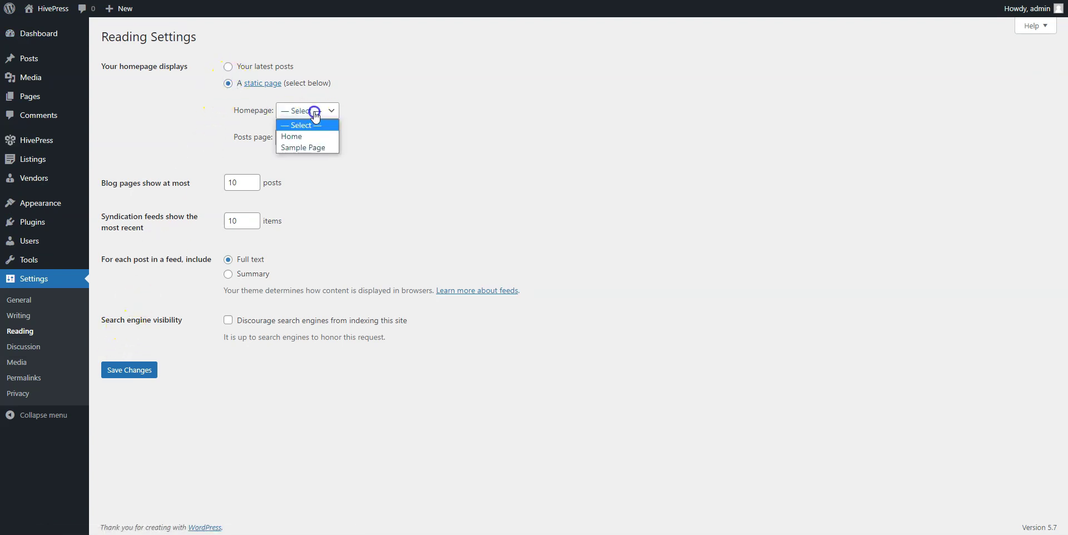
pyautogui.click(295, 136)
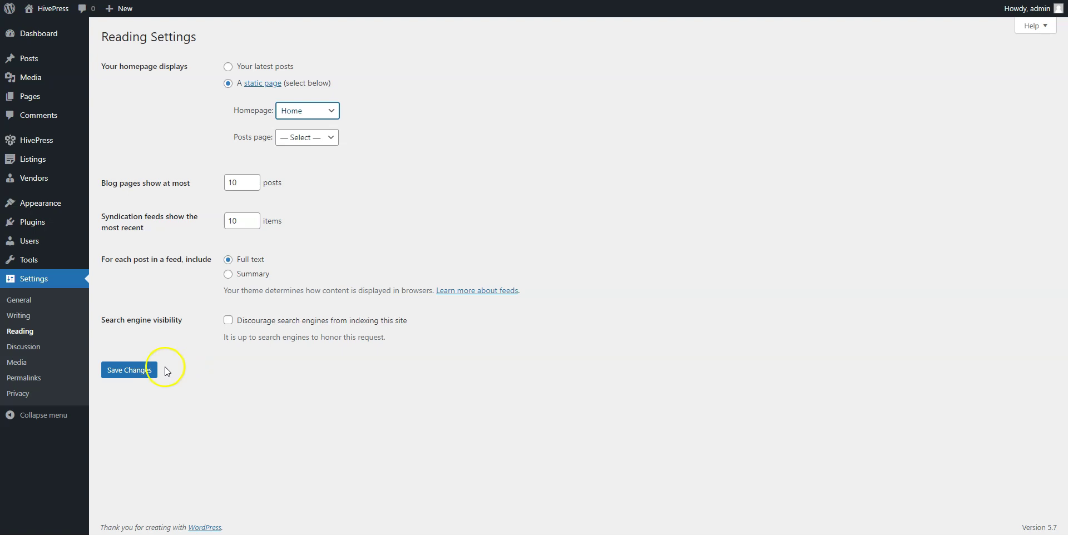
pyautogui.click(142, 374)
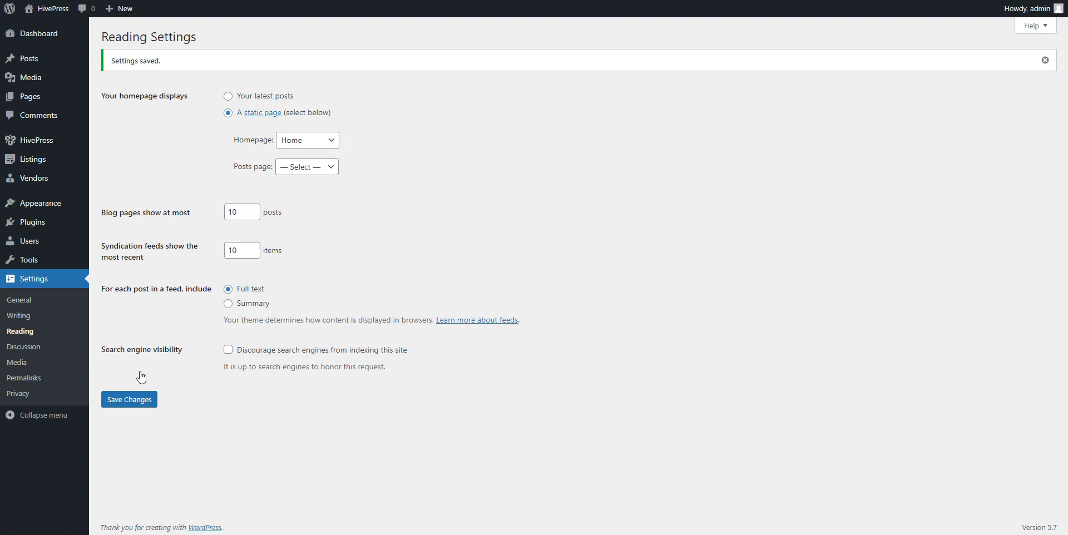
# Visit the live front page and try typing 'New' into the Location search.
pyautogui.click(44, 10)
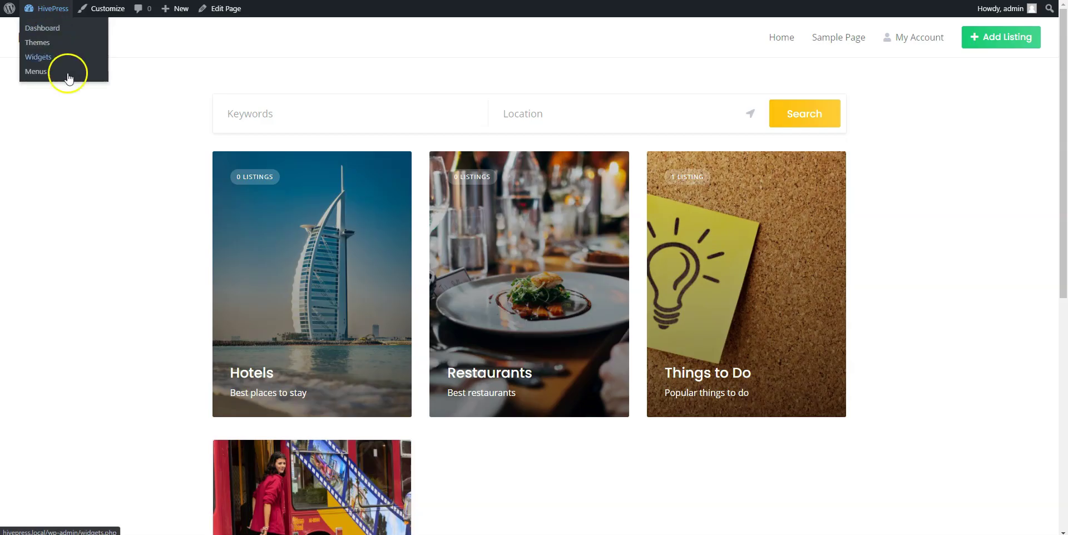
pyautogui.scroll(-1, 147, 193)
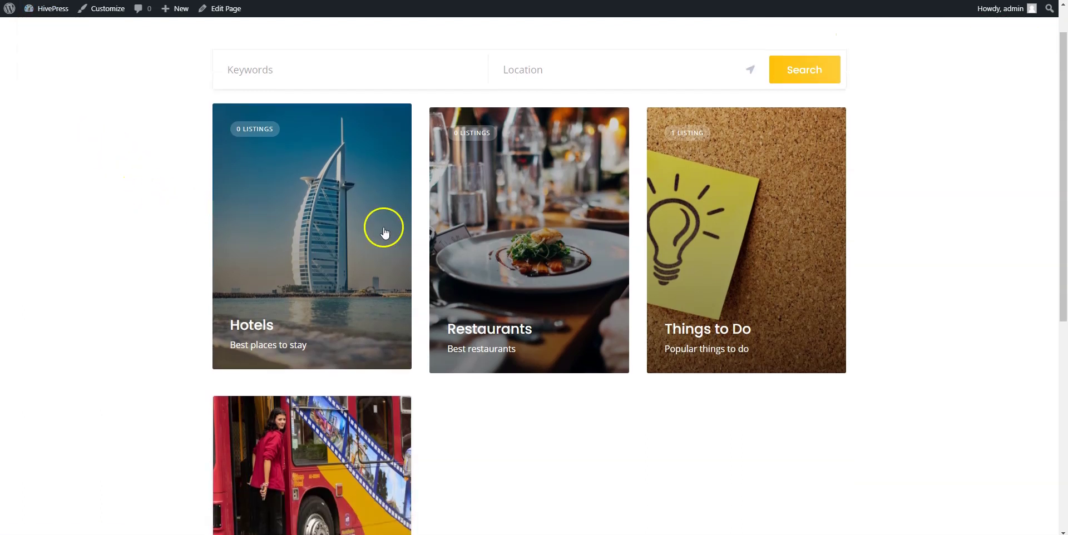
pyautogui.scroll(-2, 872, 232)
pyautogui.scroll(-2, 873, 232)
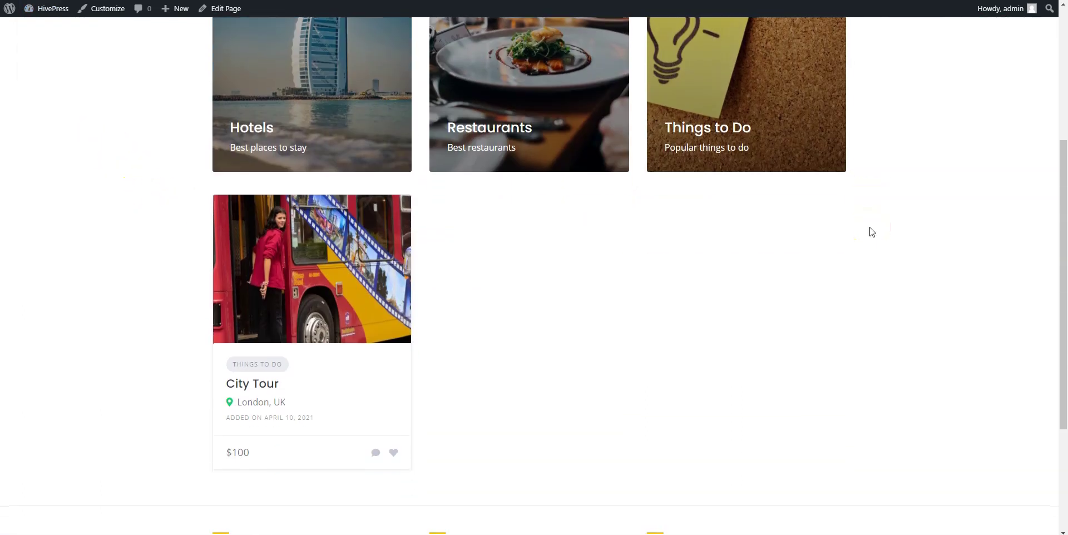
pyautogui.scroll(4, 135, 239)
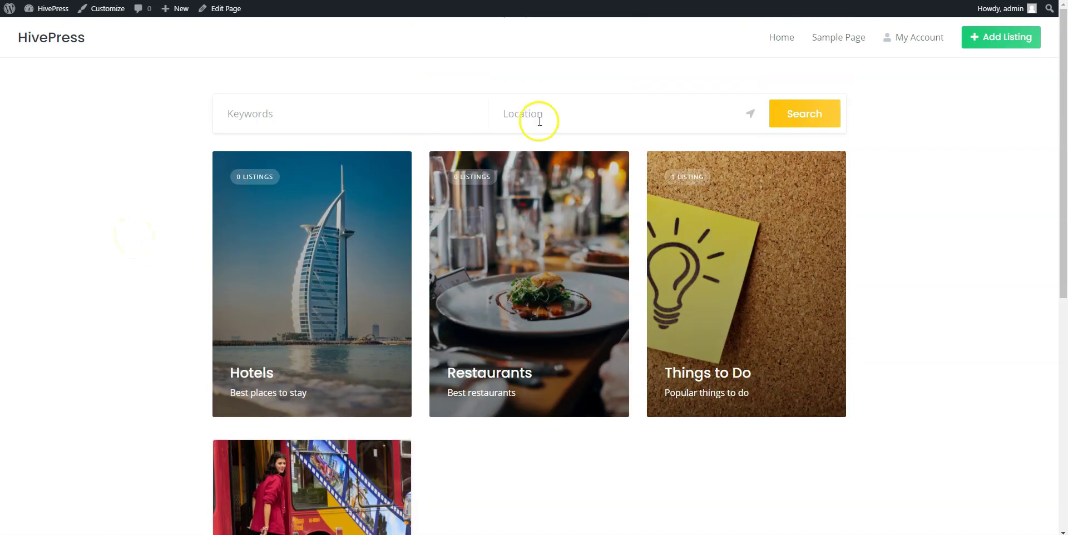
pyautogui.click(539, 121)
pyautogui.write('New')
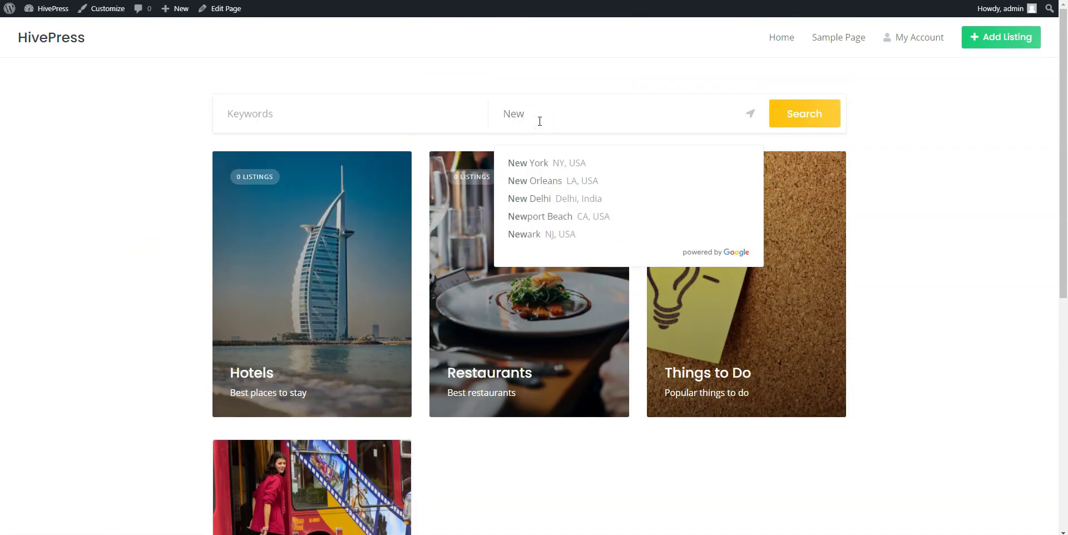
pyautogui.press('BackSpace')
pyautogui.press('BackSpace')
pyautogui.press('BackSpace')
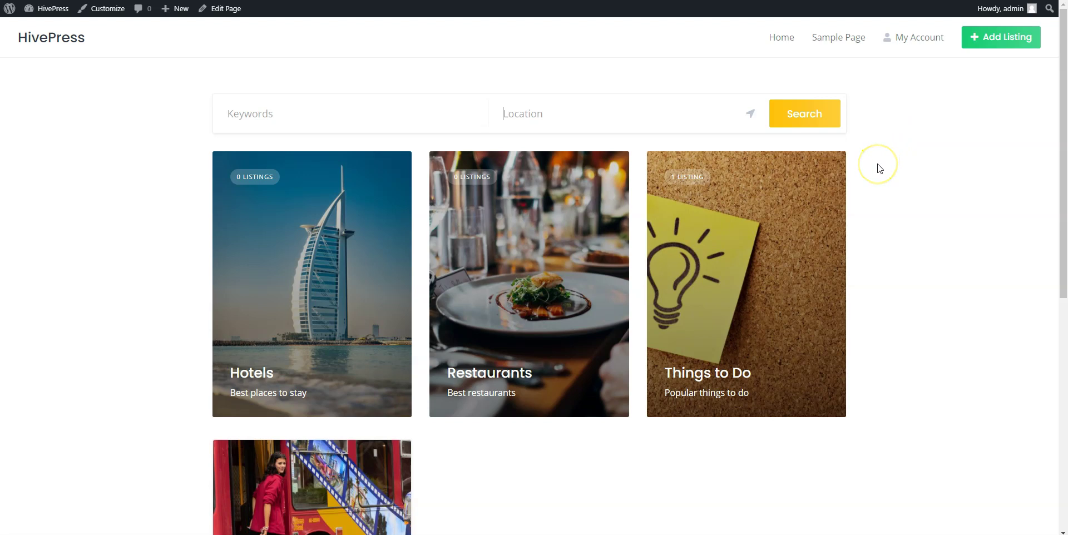
# Open the Things to Do category and pan the map around the City Tour pin.
pyautogui.click(721, 310)
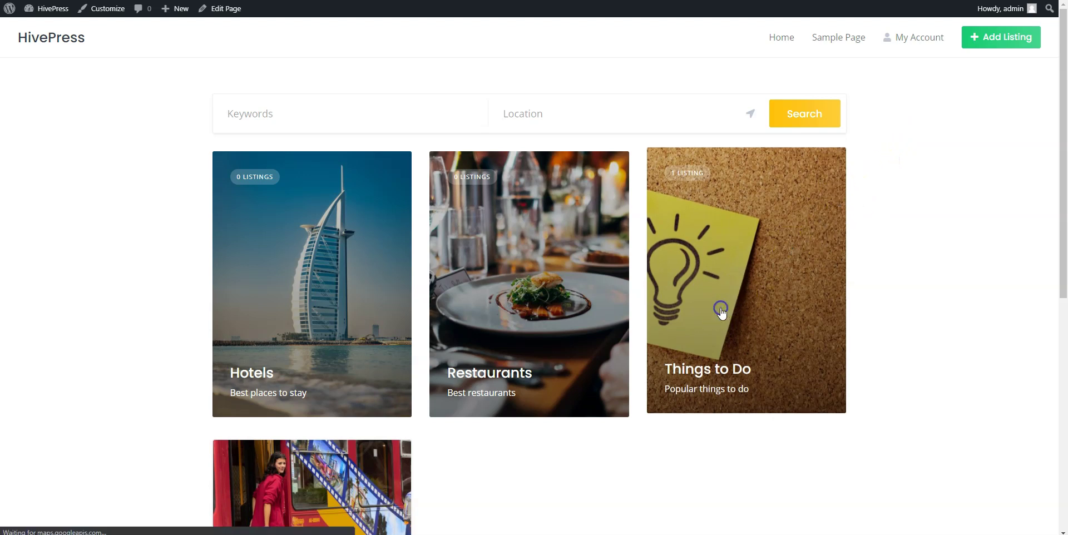
pyautogui.scroll(-5, 722, 309)
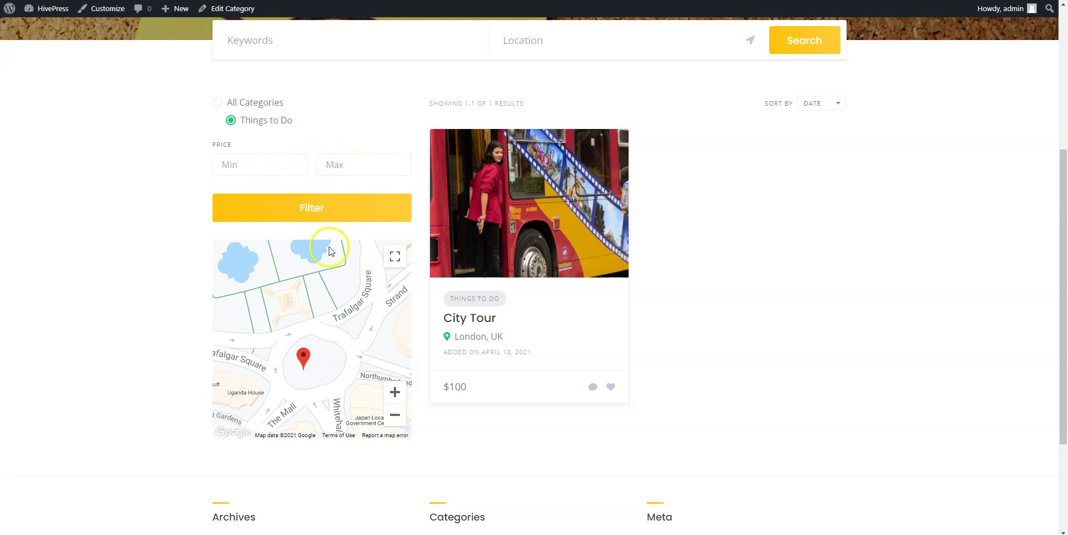
pyautogui.moveTo(349, 396); pyautogui.dragTo(286, 396)
pyautogui.scroll(2, 821, 396)
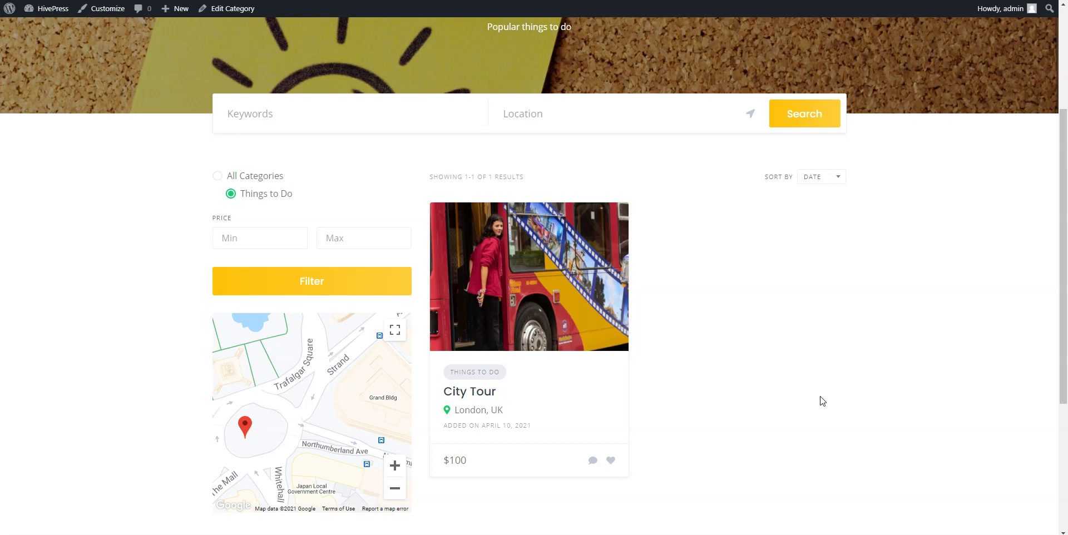
# Return to the admin area and search Plugins > Add New for WooCommerce.
pyautogui.click(43, 10)
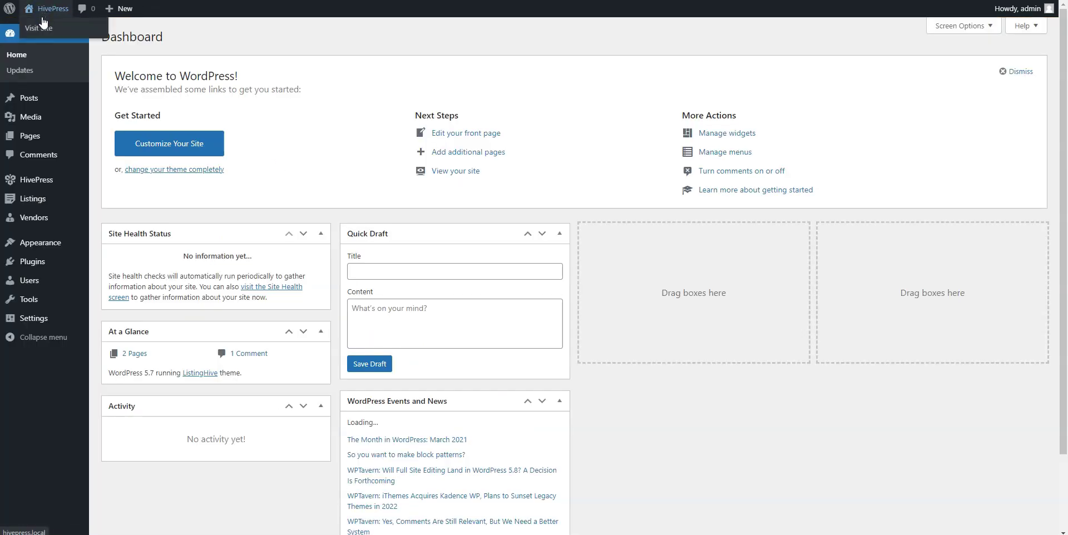
pyautogui.click(43, 48)
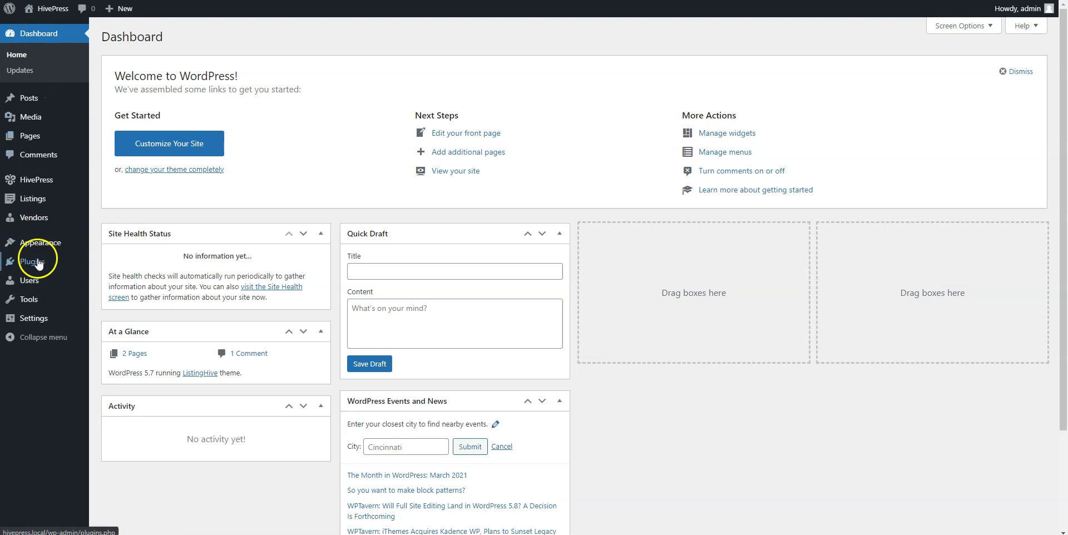
pyautogui.moveTo(48, 264)
pyautogui.click(114, 278)
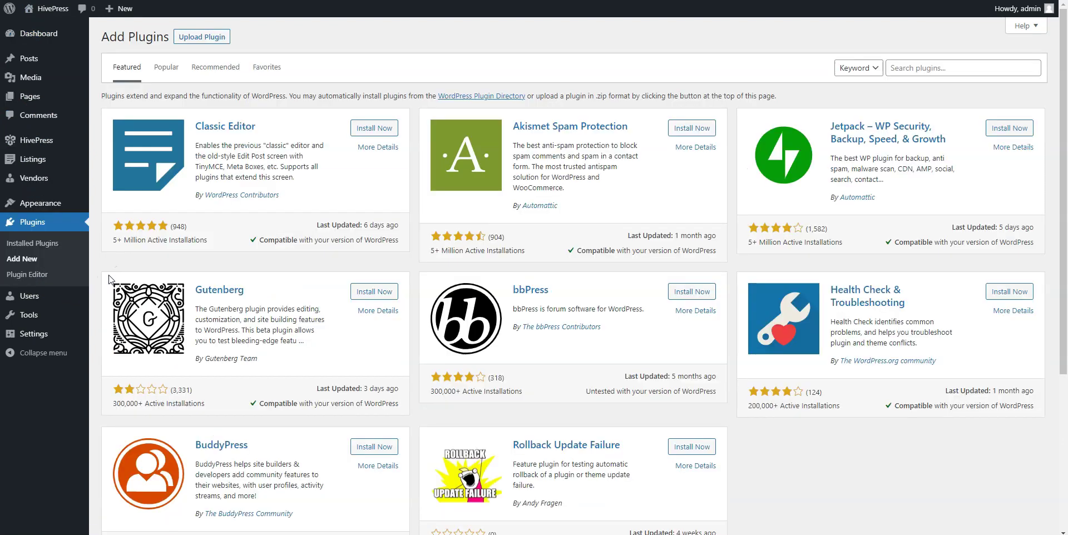
pyautogui.click(924, 67)
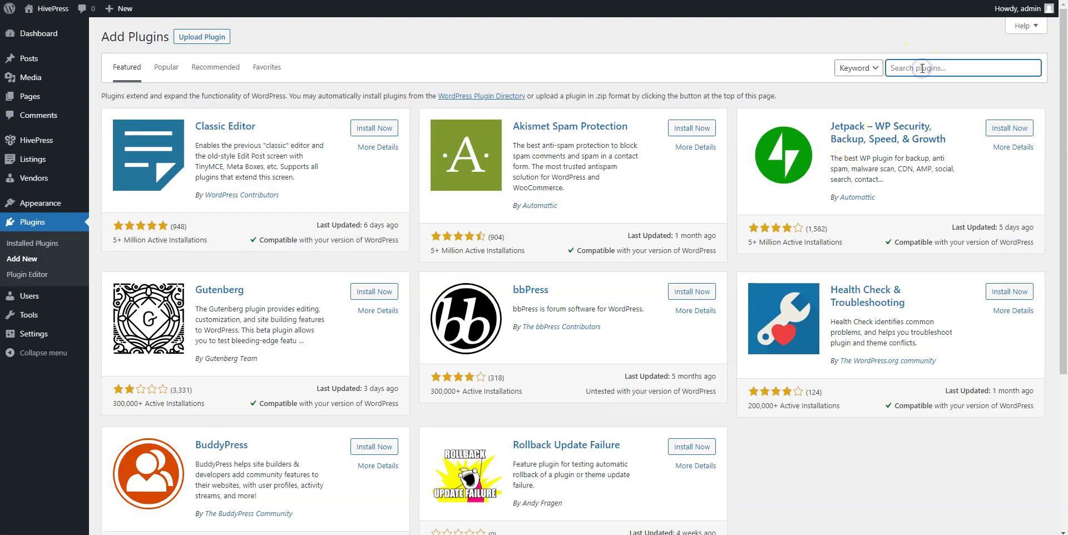
pyautogui.write('WooCommerce')
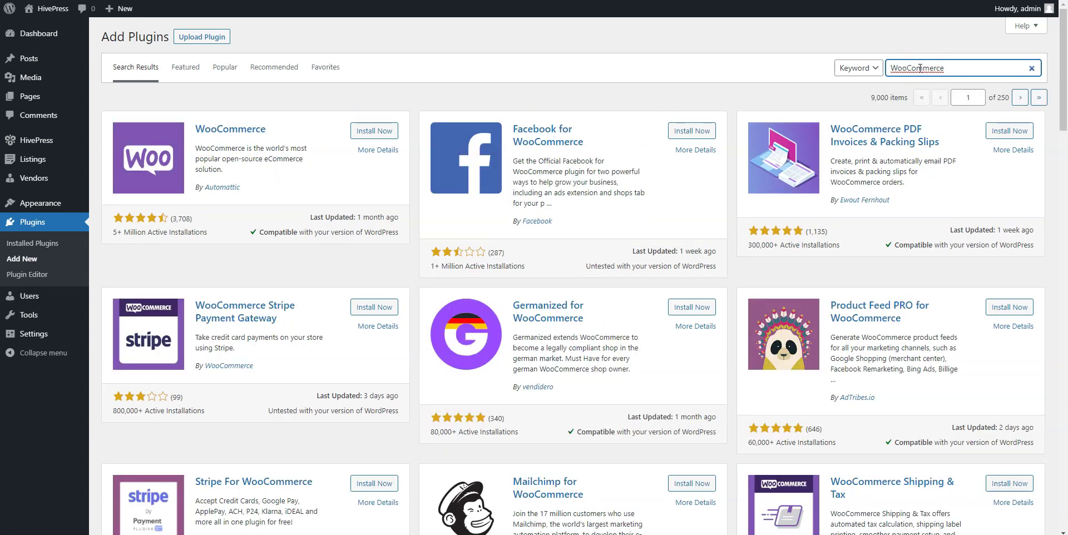
# Install and activate WooCommerce, then skip the store details setup.
pyautogui.click(375, 131)
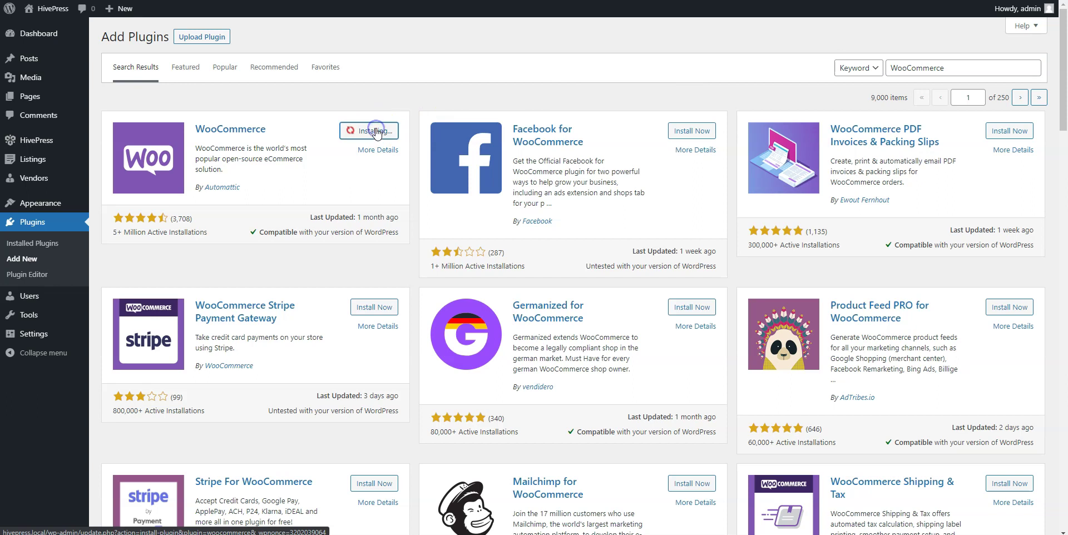
pyautogui.click(377, 131)
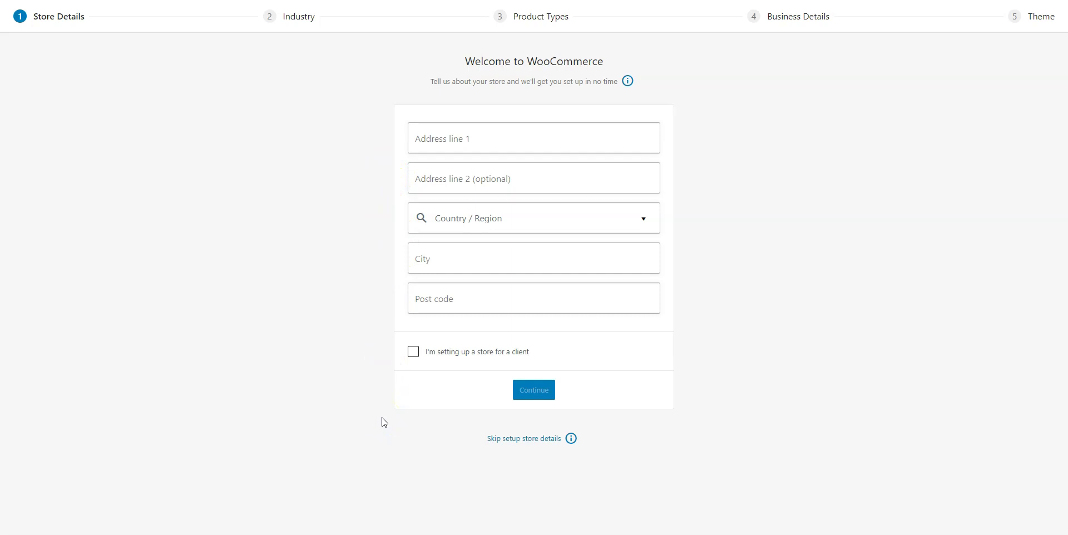
pyautogui.click(503, 440)
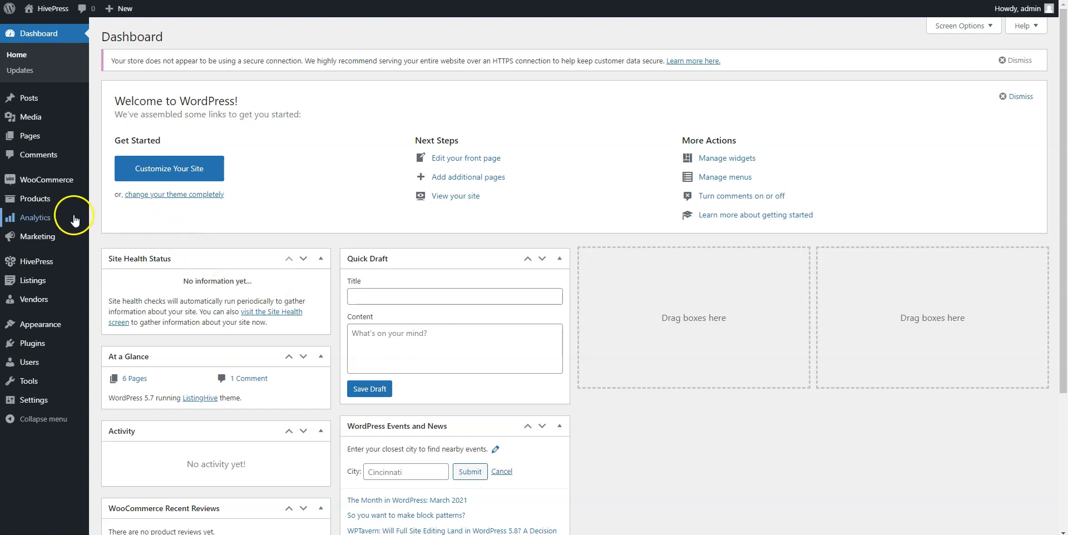
# Create and publish a virtual product titled 'Claim Listings' with regular price 100.
pyautogui.moveTo(56, 207)
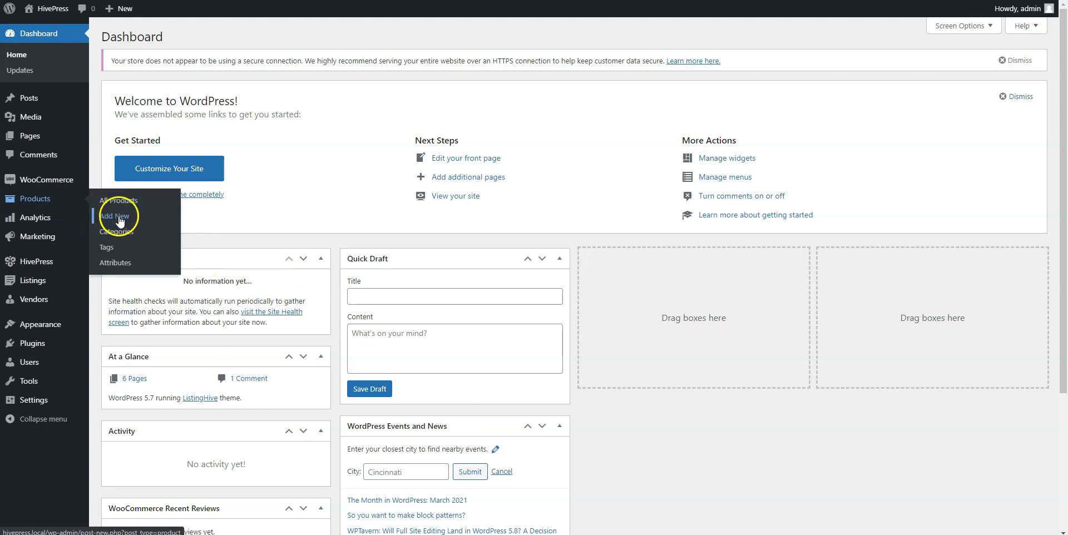
pyautogui.click(117, 216)
pyautogui.click(141, 128)
pyautogui.write('Claim Listings')
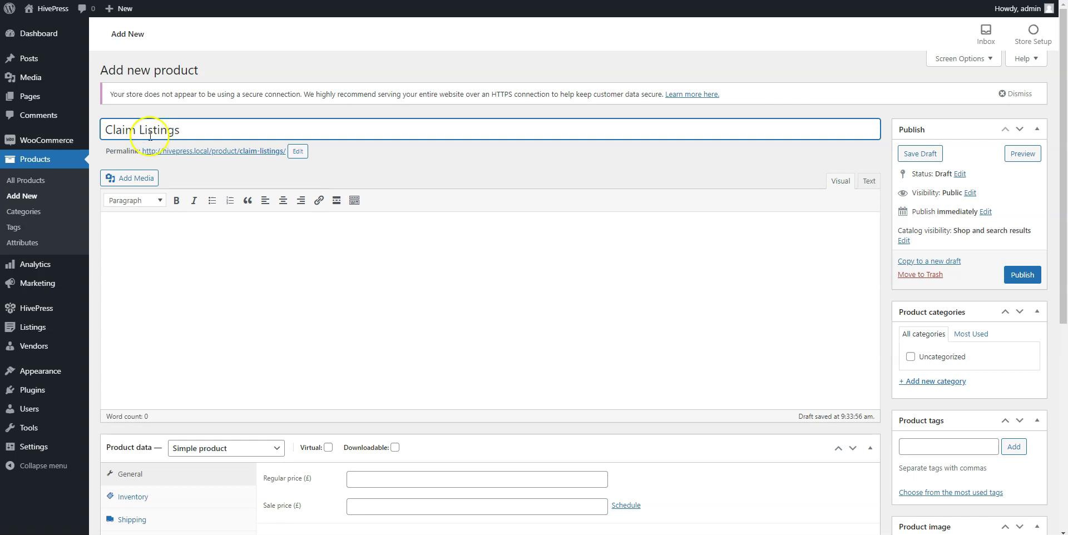
pyautogui.scroll(-2, 433, 358)
pyautogui.click(378, 395)
pyautogui.write('100')
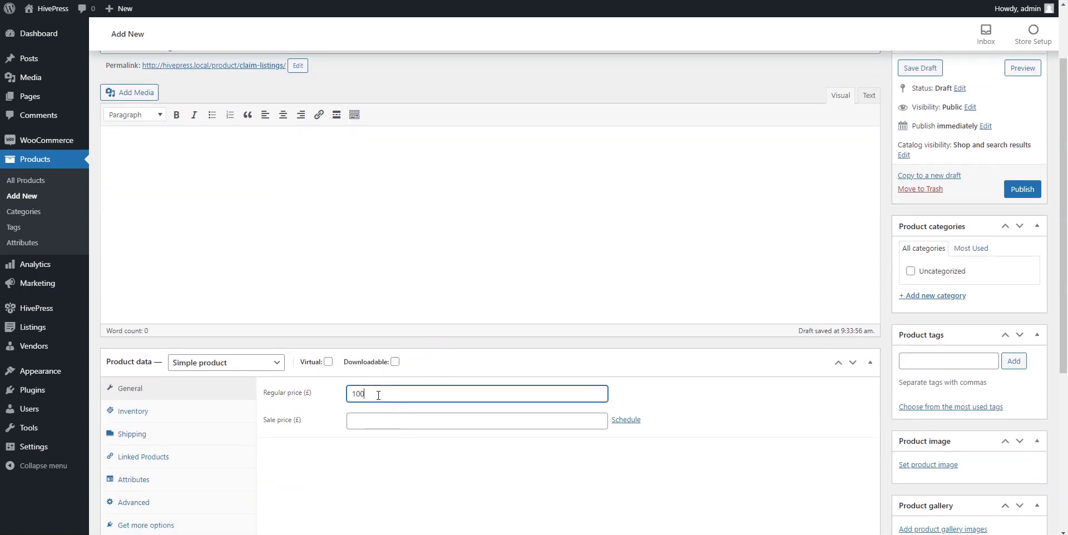
pyautogui.click(328, 363)
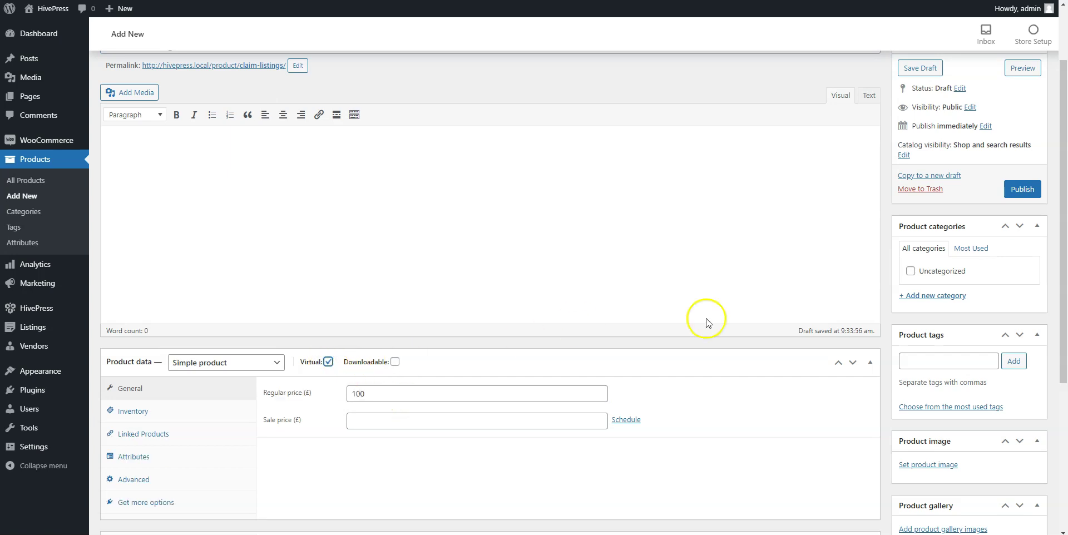
pyautogui.click(1019, 189)
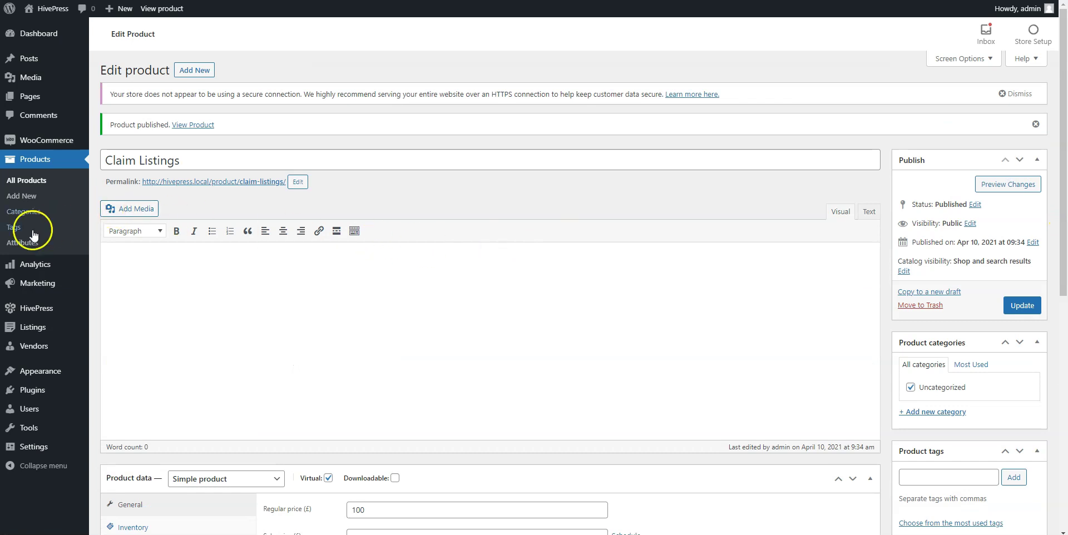
# In HivePress Settings > Claims, select the Claim Listings product and save.
pyautogui.moveTo(31, 312)
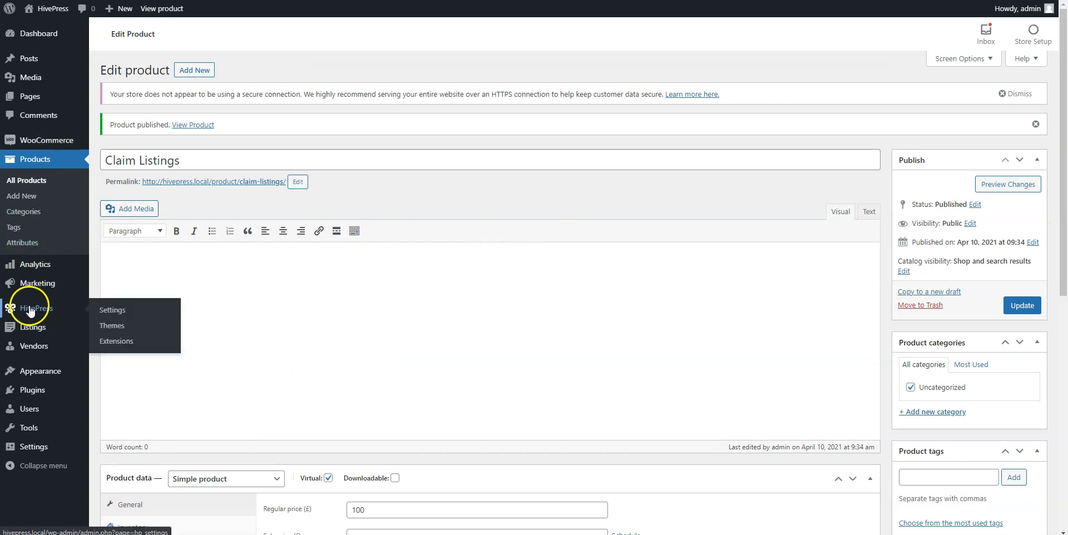
pyautogui.click(113, 316)
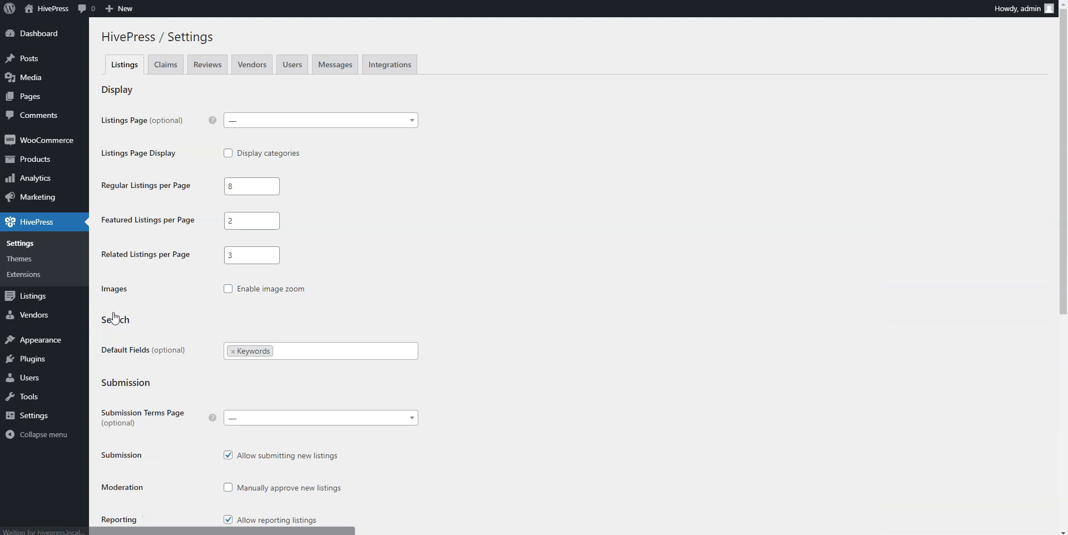
pyautogui.click(169, 71)
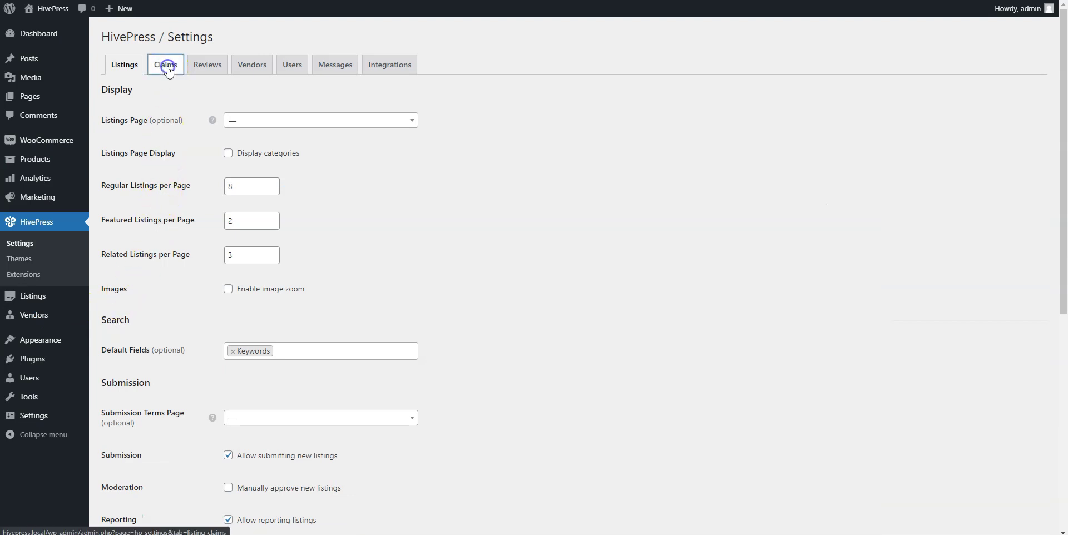
pyautogui.click(261, 125)
pyautogui.click(250, 158)
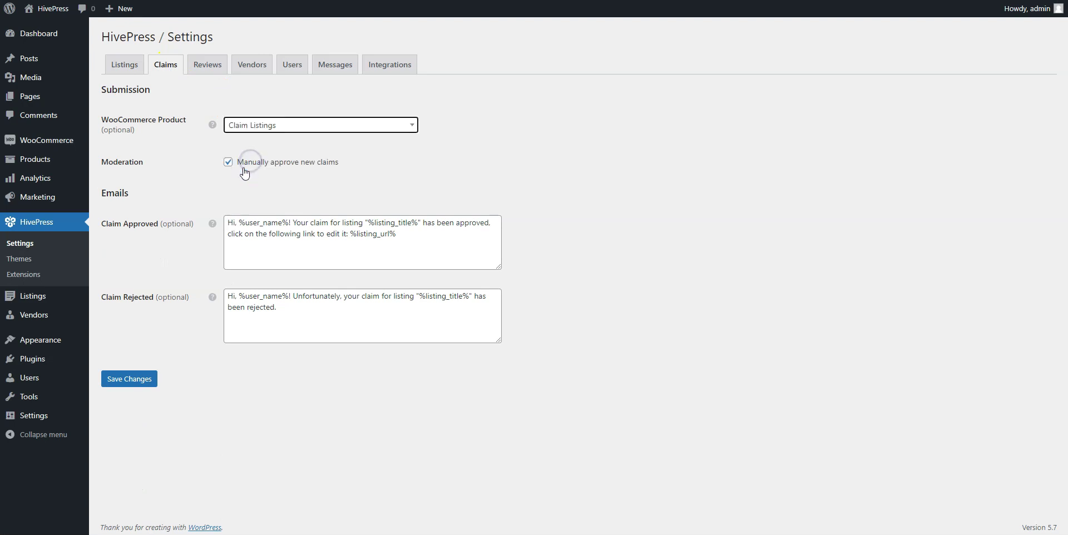
pyautogui.click(138, 380)
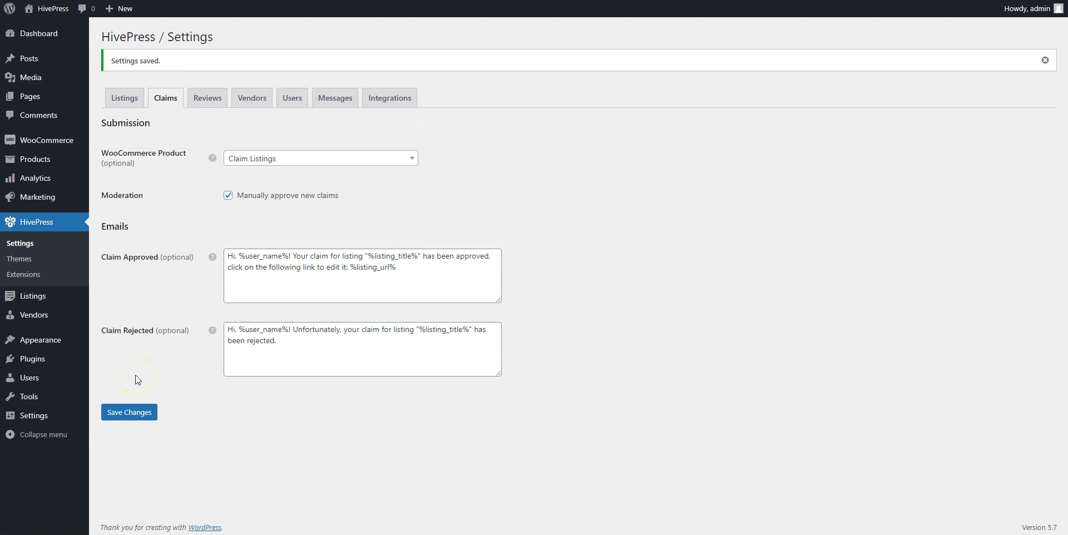
# Open City Tour on the live site, check its £100.00 claim form, then close it.
pyautogui.click(51, 11)
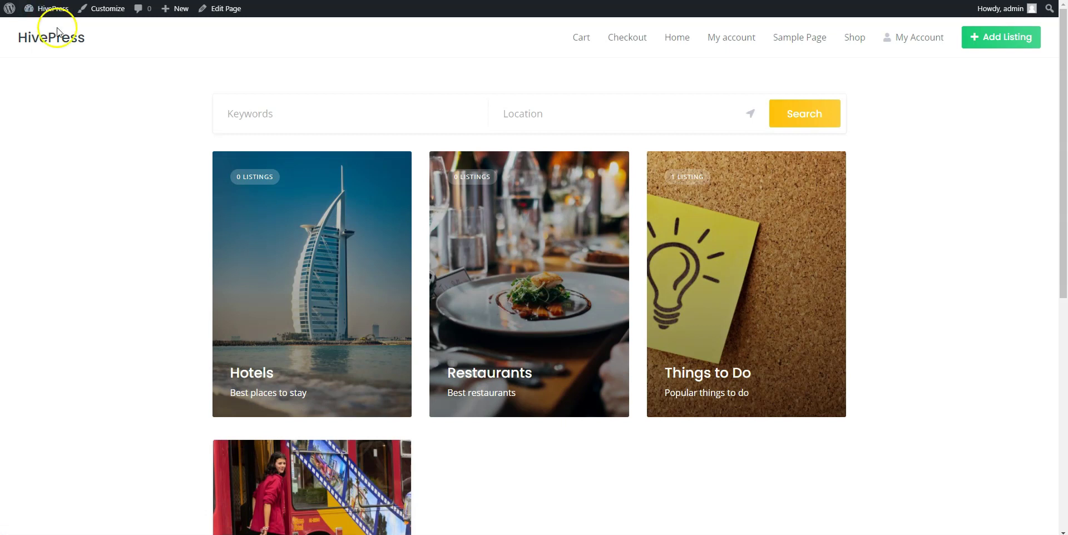
pyautogui.scroll(-5, 118, 145)
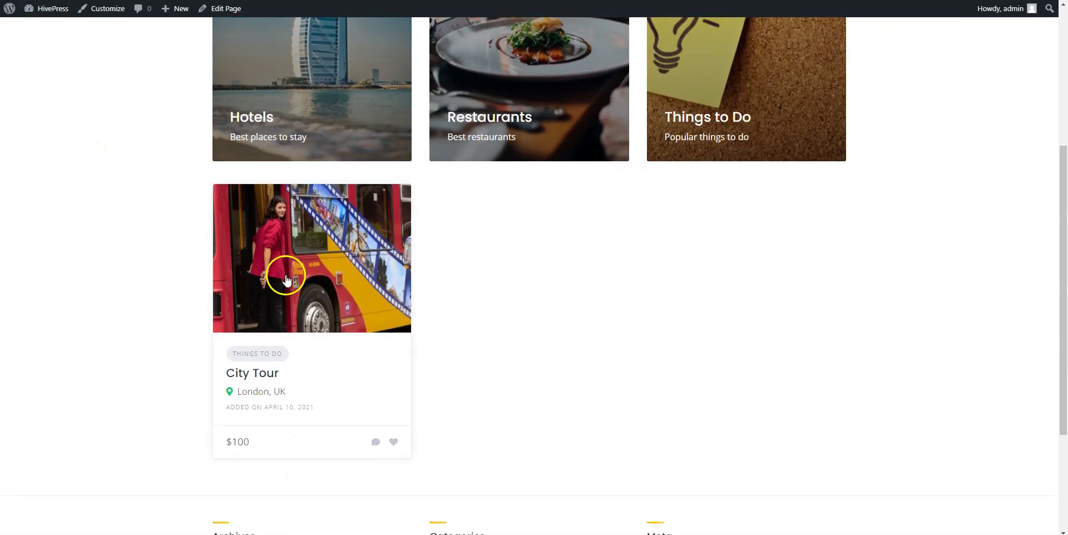
pyautogui.click(292, 284)
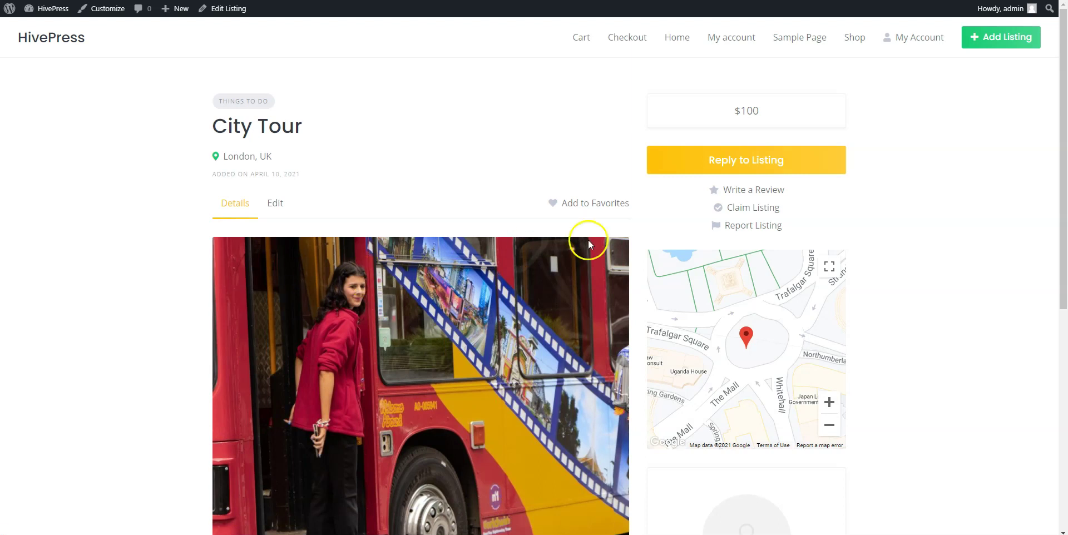
pyautogui.click(733, 210)
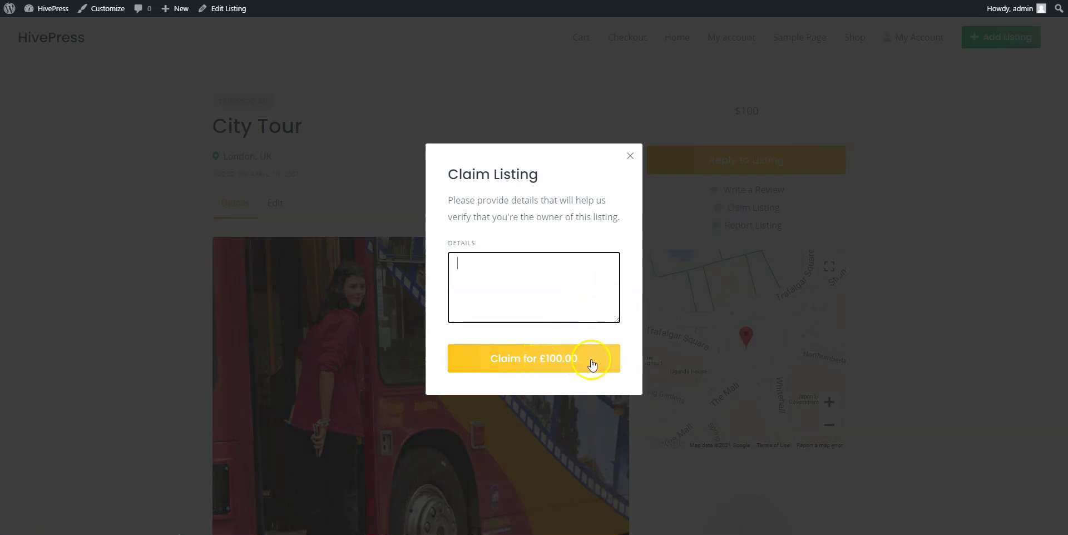
pyautogui.click(631, 157)
pyautogui.scroll(-3, 632, 159)
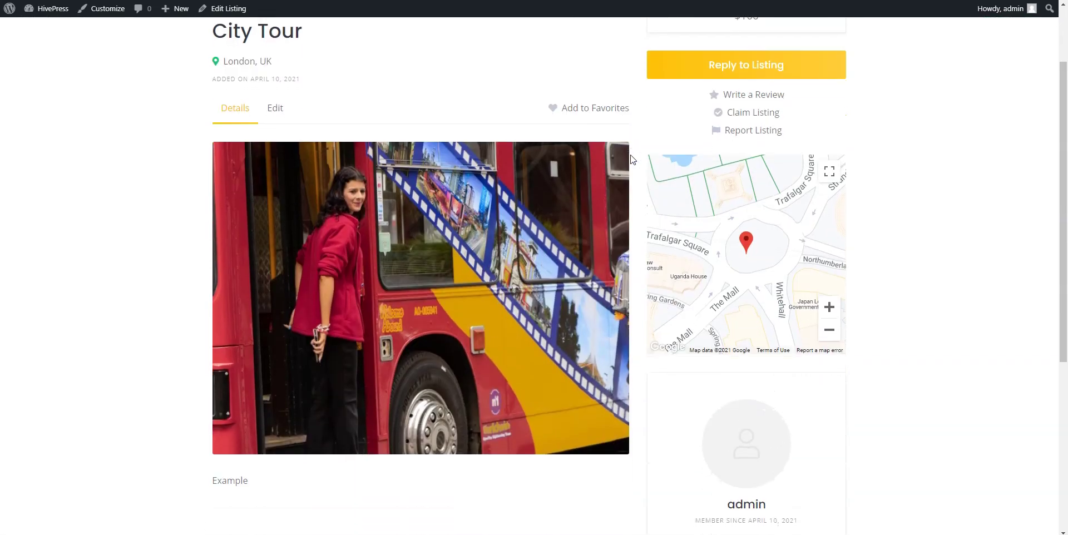
pyautogui.scroll(2, 632, 160)
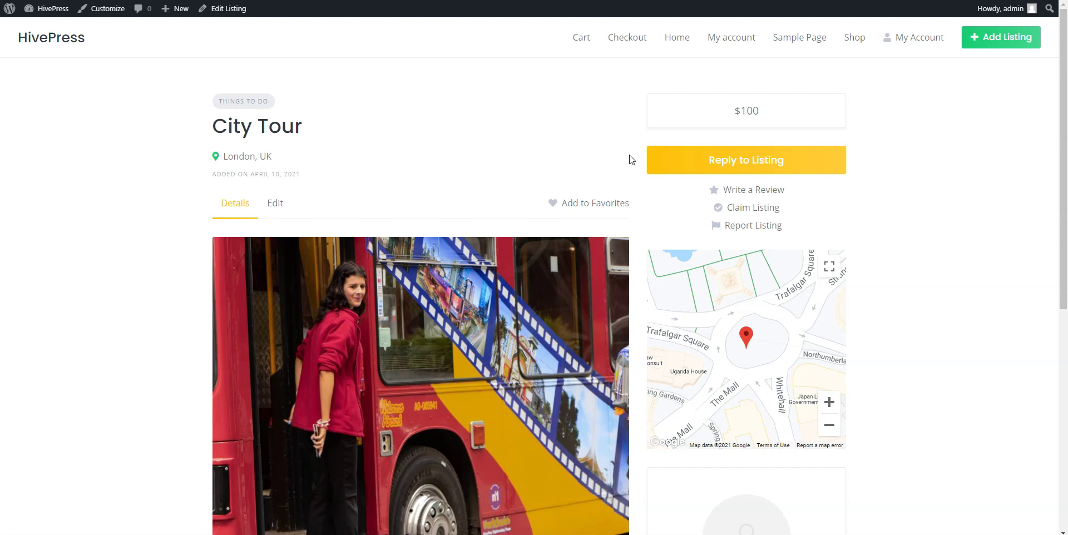
# Return to the home page via the logo and scroll through its category and listing blocks.
pyautogui.click(72, 42)
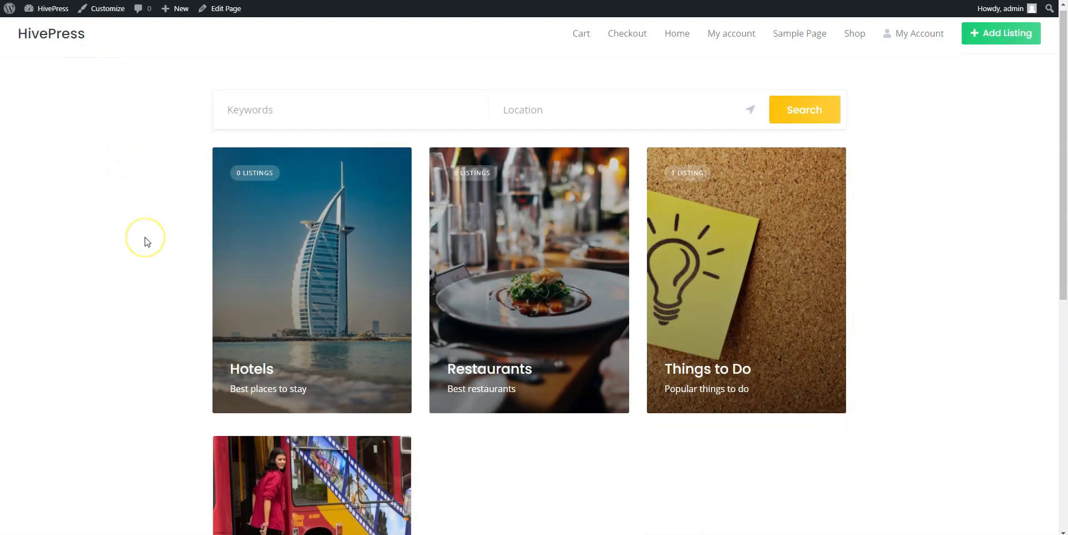
pyautogui.scroll(-4, 147, 242)
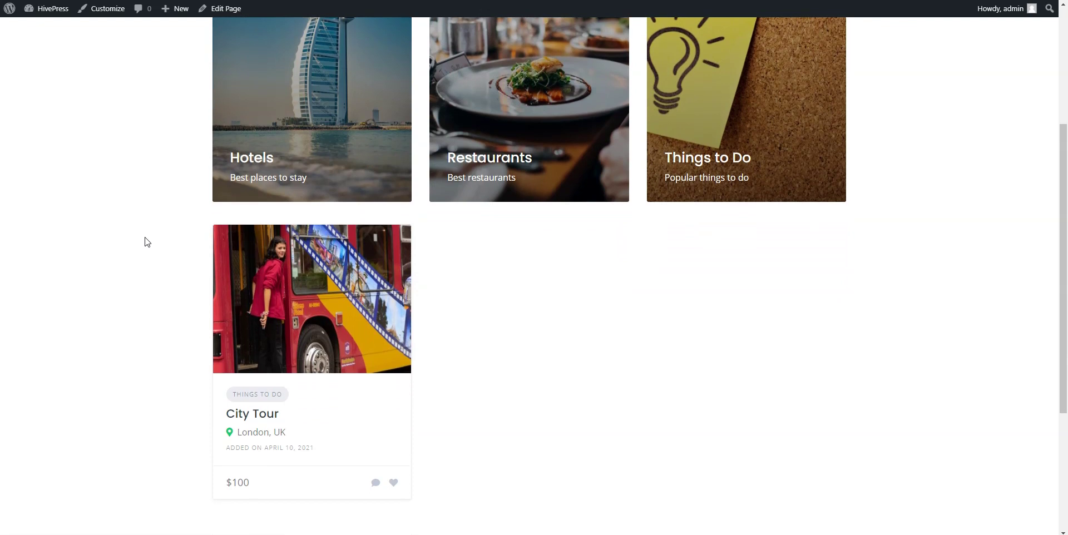
pyautogui.scroll(3, 146, 241)
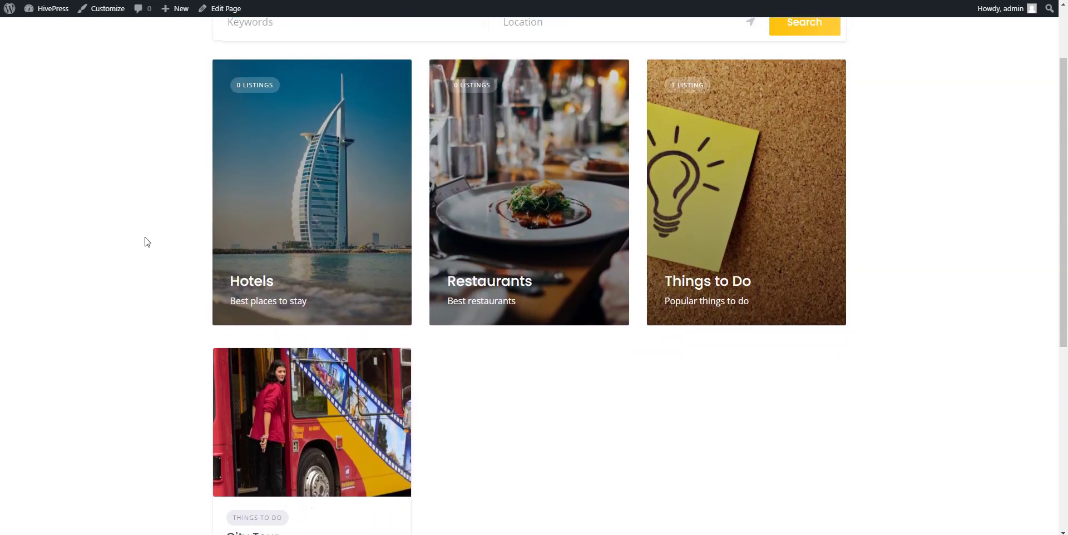
pyautogui.scroll(1, 146, 242)
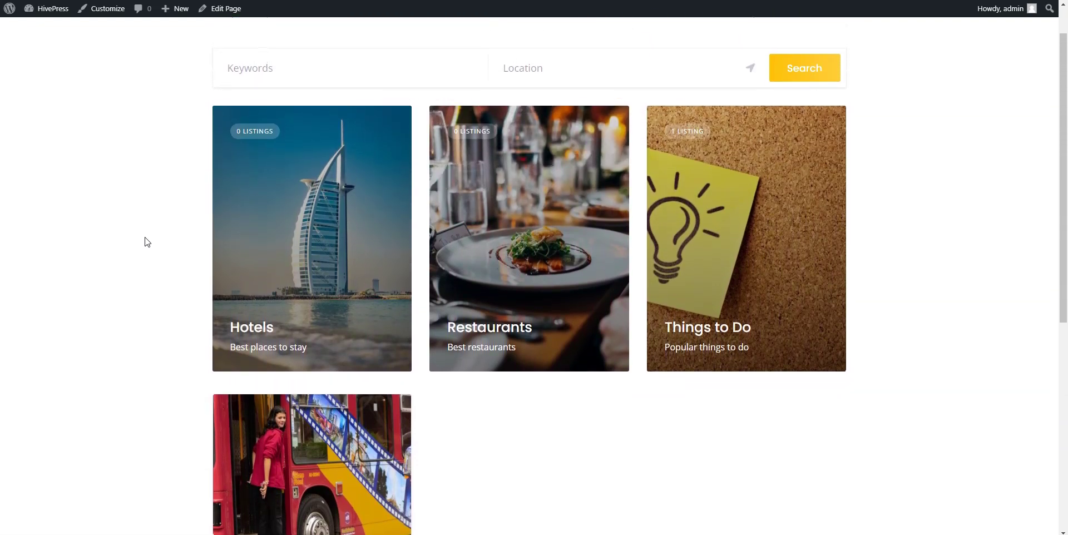
pyautogui.scroll(1, 146, 241)
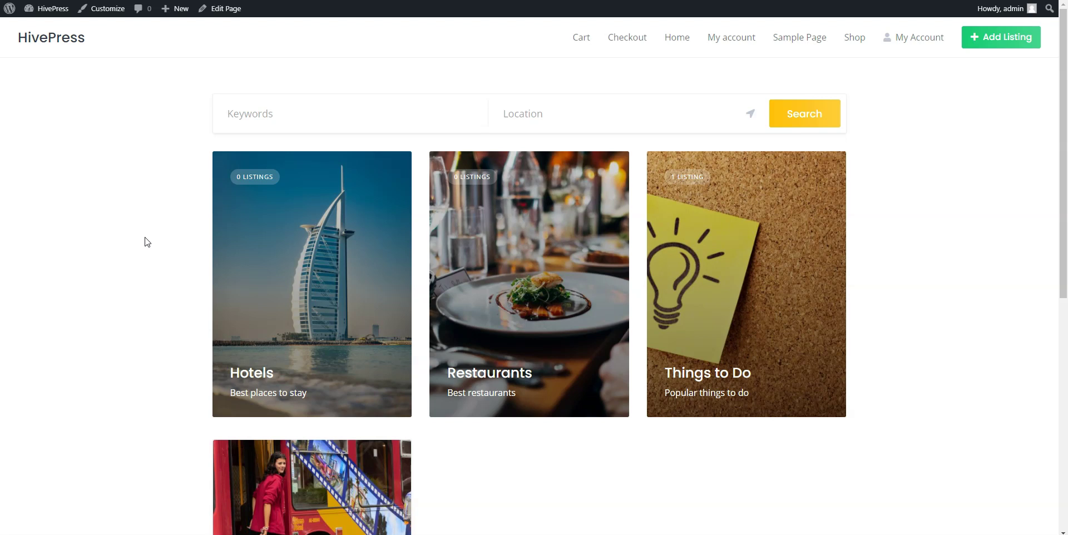
pyautogui.click(141, 213)
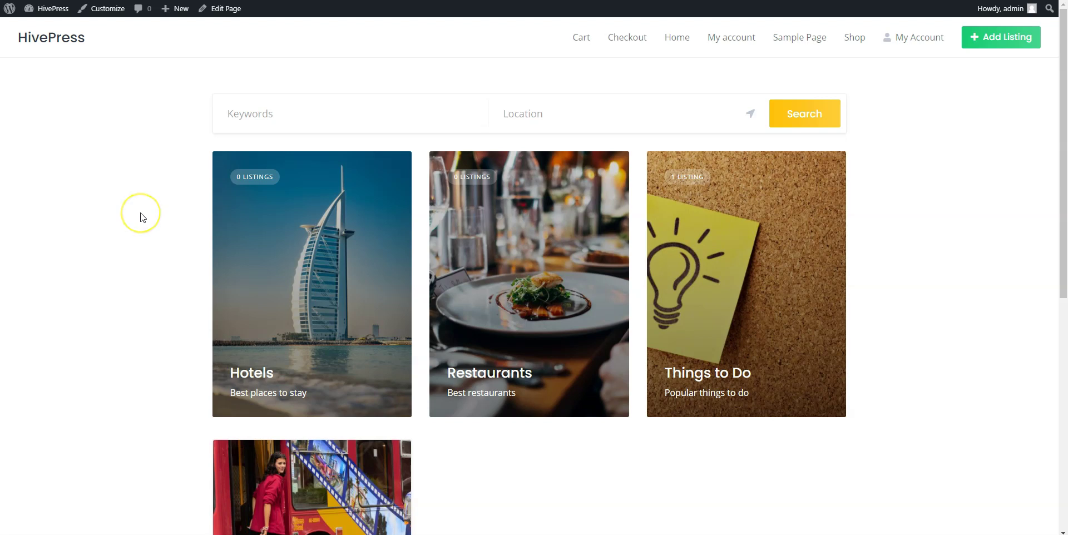